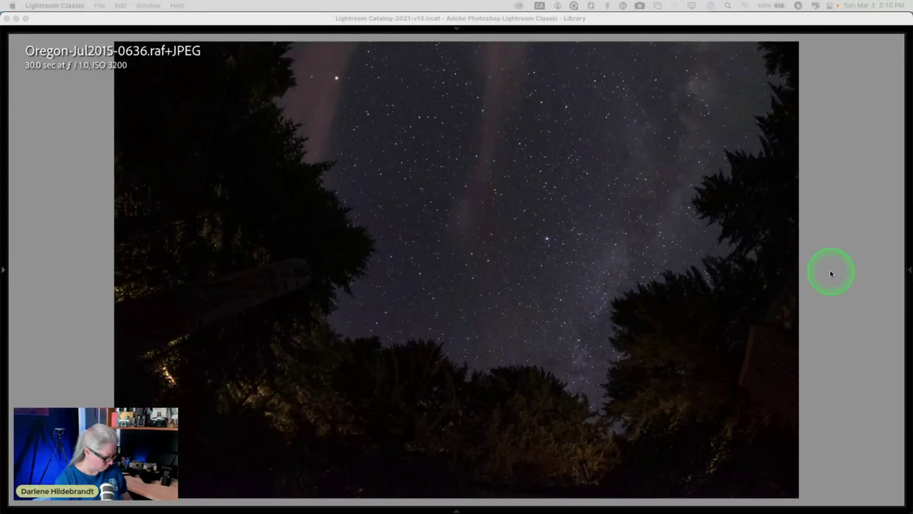
Select the Oregon-Jul2015-0636 thumbnail in Lightroom's grid, then switch to the StarStaX page in Chrome
{"action": "left_click", "coordinate": [809, 267]}
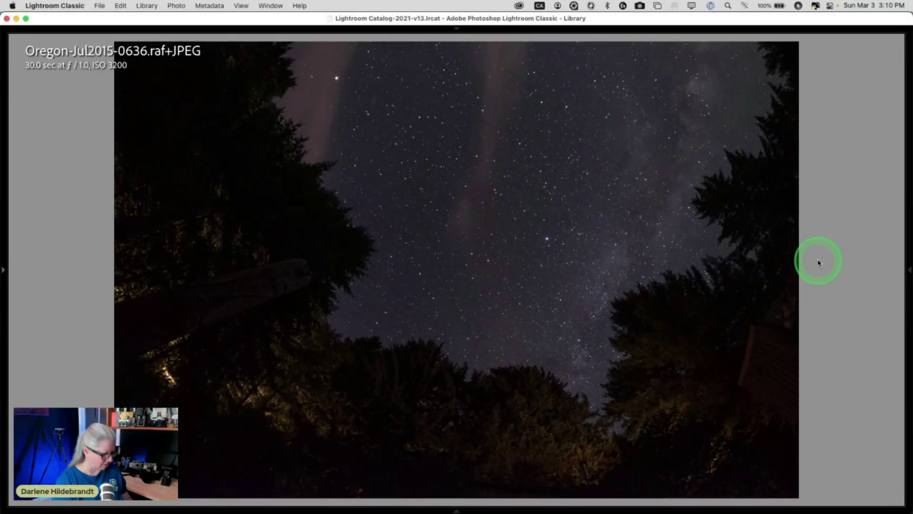
{"action": "key", "text": "g"}
{"action": "left_click", "coordinate": [644, 256]}
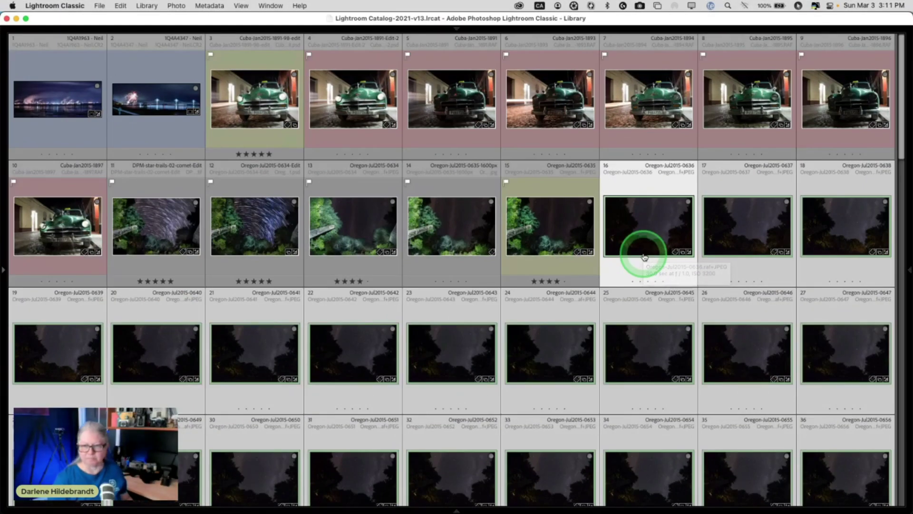
{"action": "key", "text": "super+Tab"}
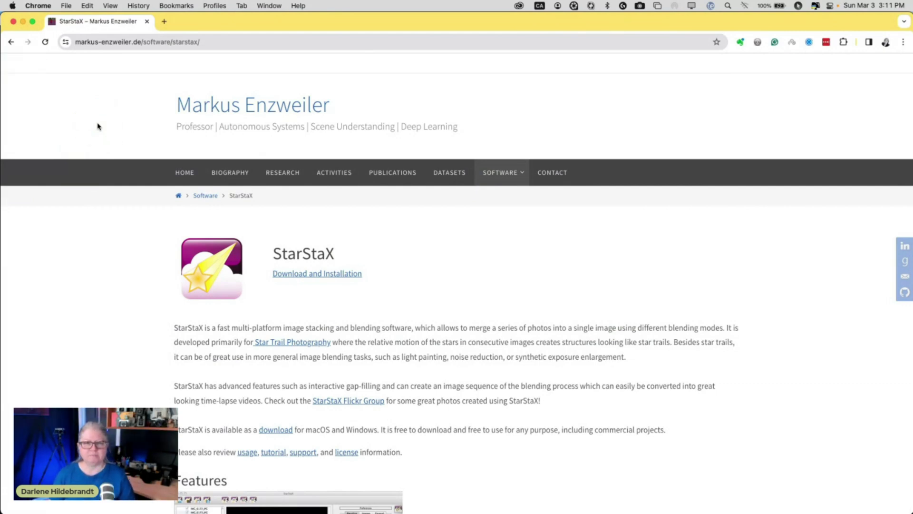
Scroll the StarStaX page to its Features and System Requirements, then return to Lightroom Classic
{"action": "left_click", "coordinate": [117, 42]}
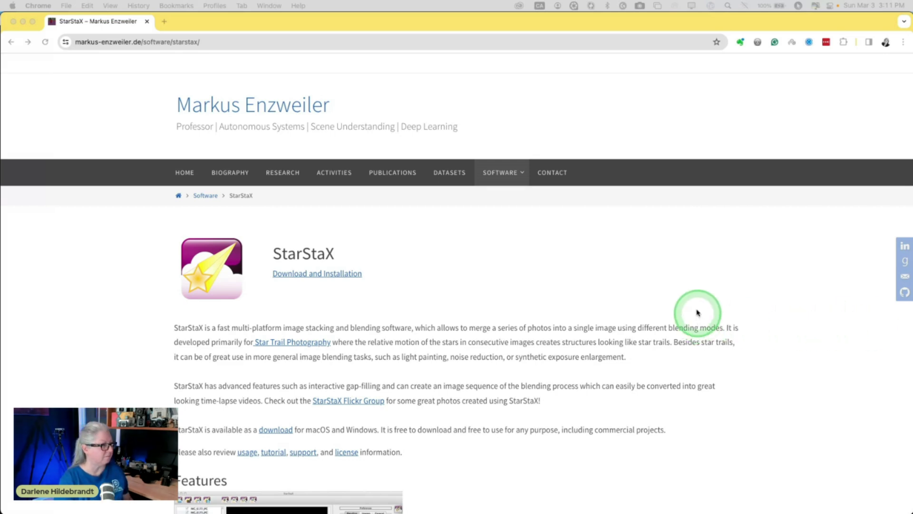
{"action": "left_click", "coordinate": [691, 288]}
{"action": "scroll", "coordinate": [690, 280], "scroll_direction": "down", "scroll_amount": 3}
{"action": "scroll", "coordinate": [690, 280], "scroll_direction": "down", "scroll_amount": 8}
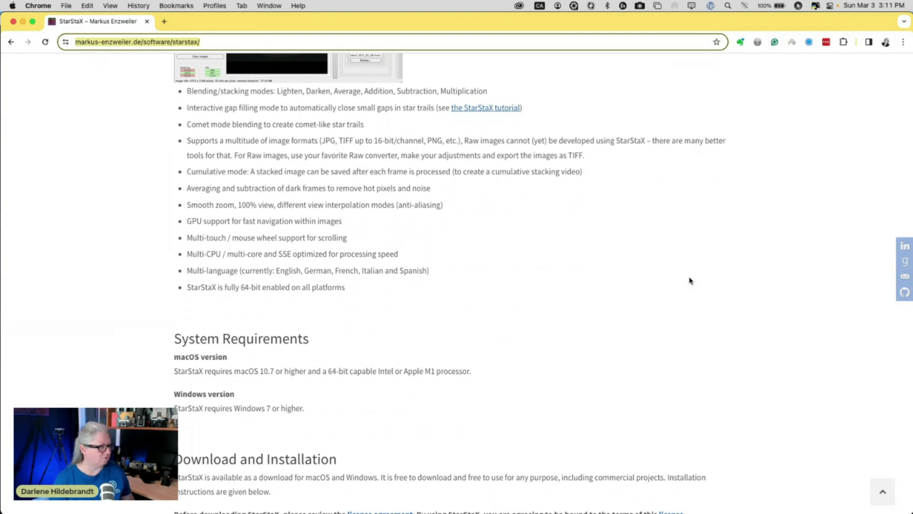
{"action": "left_click", "coordinate": [691, 280]}
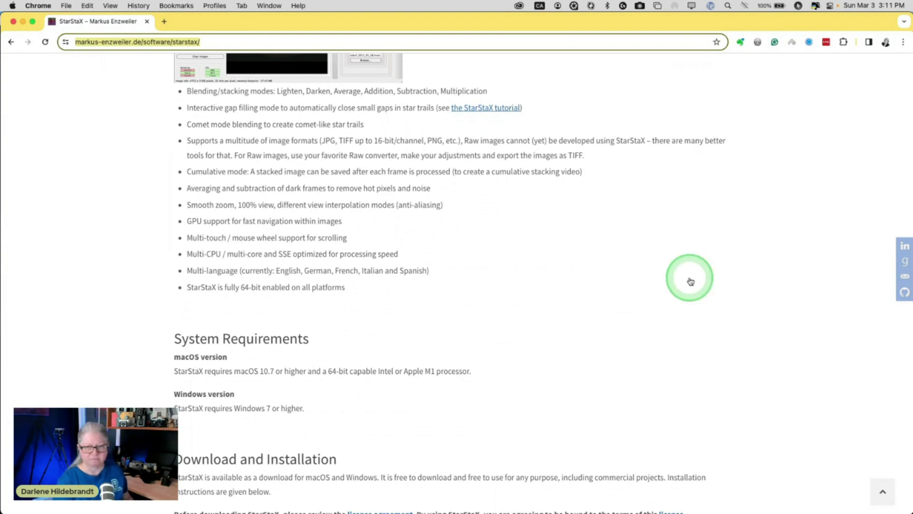
{"action": "key", "text": "super+Tab"}
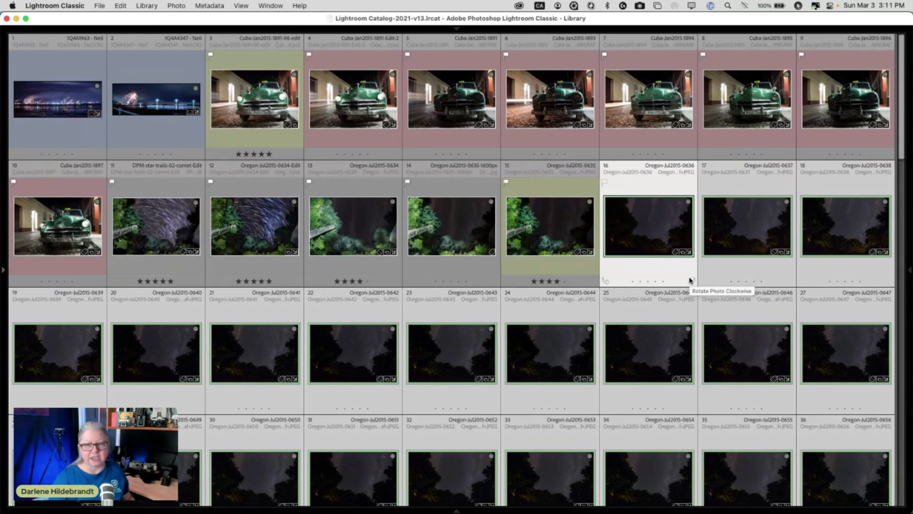
Bring Finder forward and move its Star trails to Stack window to the top-left
{"action": "left_click", "coordinate": [689, 280]}
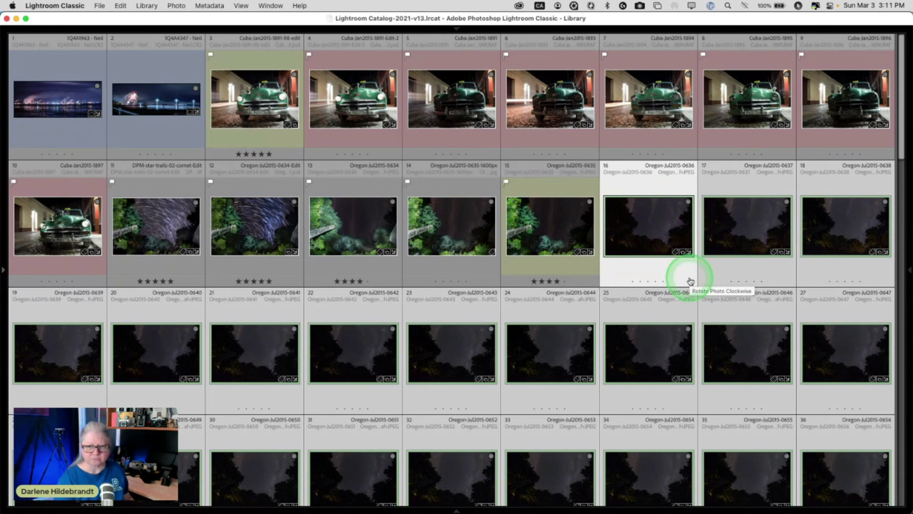
{"action": "left_click", "coordinate": [690, 280]}
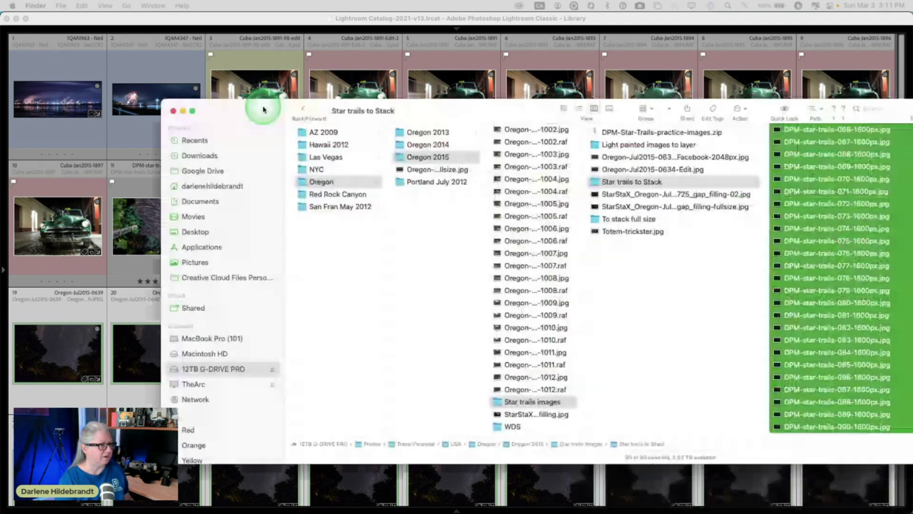
{"action": "left_click_drag", "start_coordinate": [265, 101], "coordinate": [123, 42]}
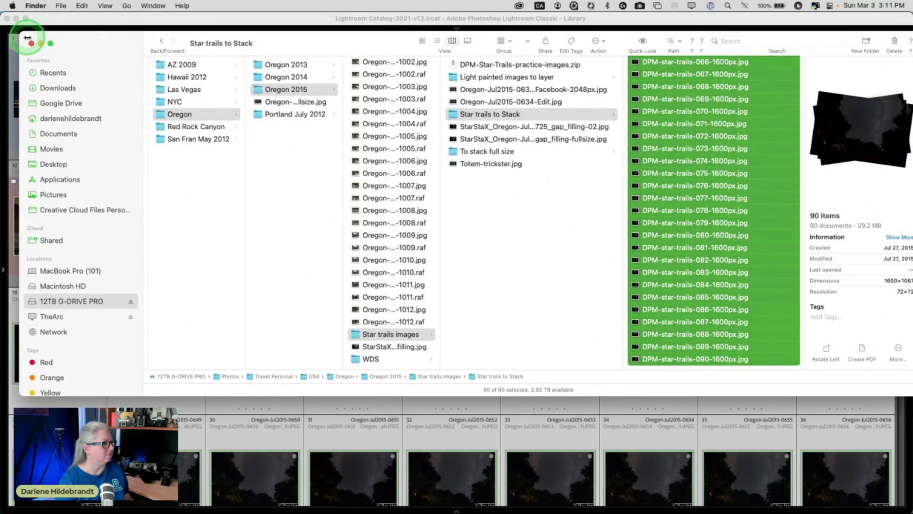
{"action": "left_click_drag", "start_coordinate": [27, 39], "coordinate": [69, 144]}
Launch StarStaX.app through system search and place its window at the top-left
{"action": "key", "text": "super+space"}
{"action": "type", "text": "star"}
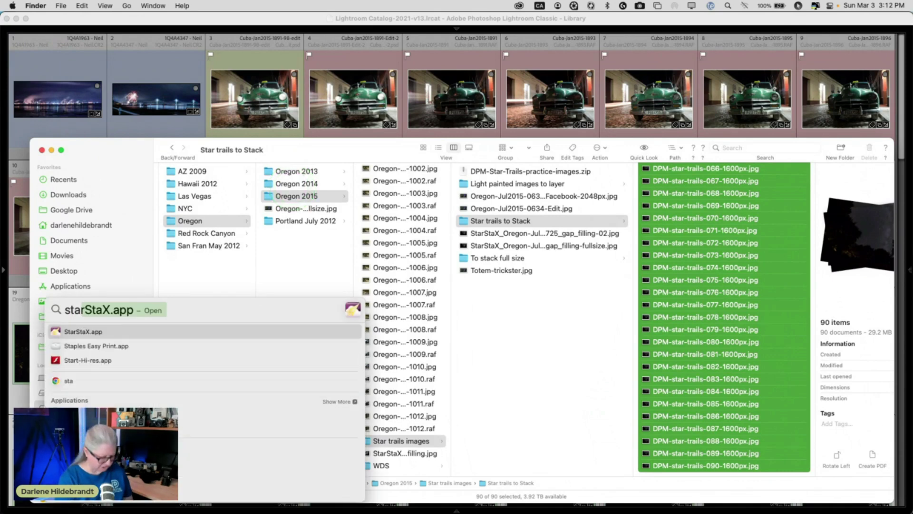
{"action": "key", "text": "Return"}
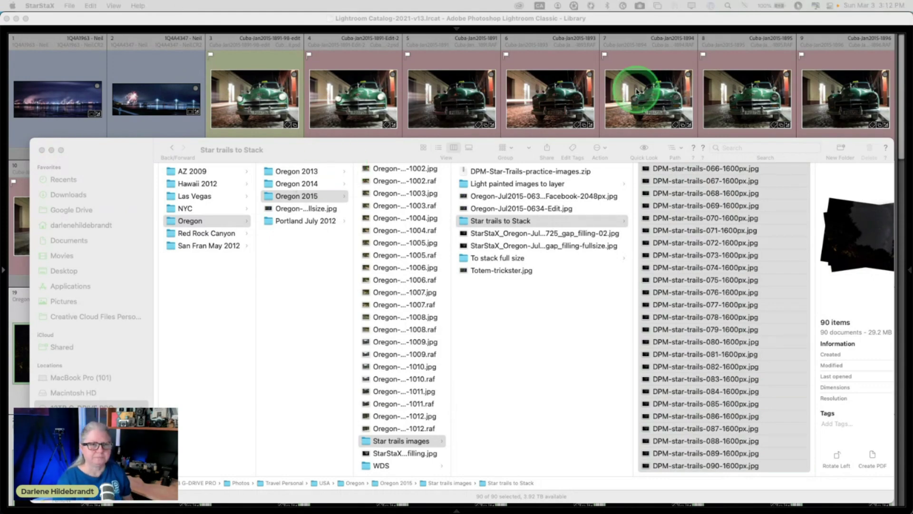
{"action": "left_click_drag", "start_coordinate": [550, 82], "coordinate": [135, 4]}
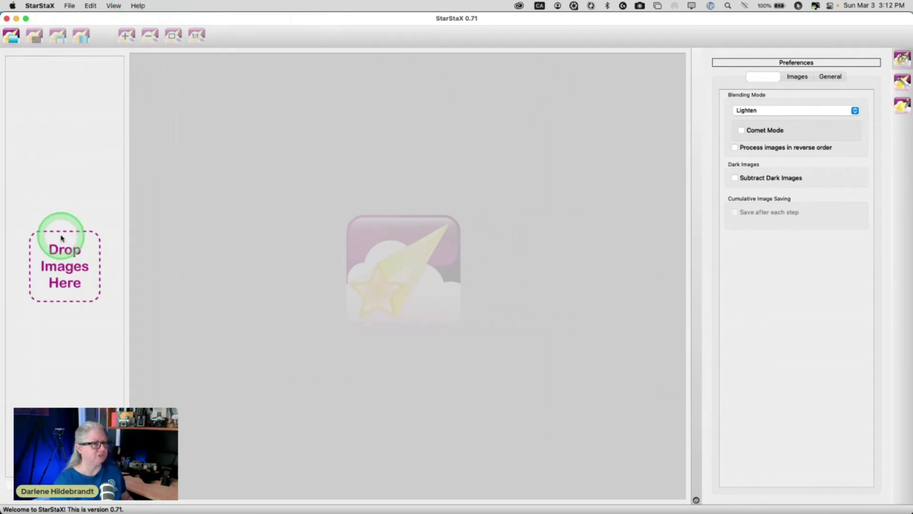
In Finder, navigate through To stack full size into the Star trails to Stack folder
{"action": "key", "text": "super+Tab"}
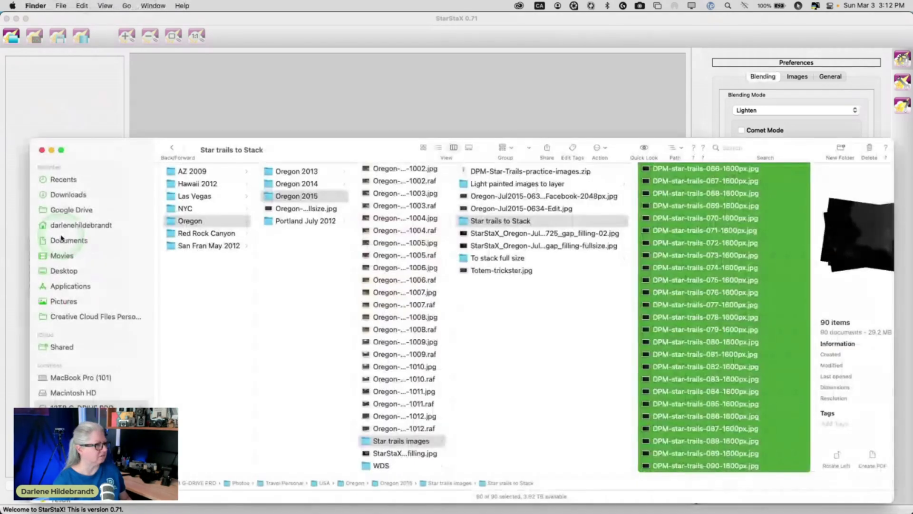
{"action": "left_click_drag", "start_coordinate": [111, 150], "coordinate": [228, 66]}
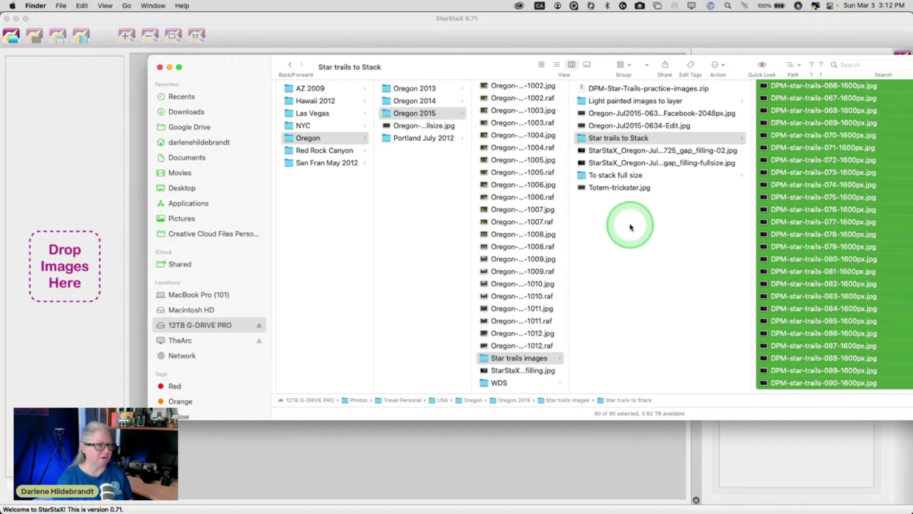
{"action": "left_click", "coordinate": [611, 232]}
{"action": "left_click", "coordinate": [601, 174]}
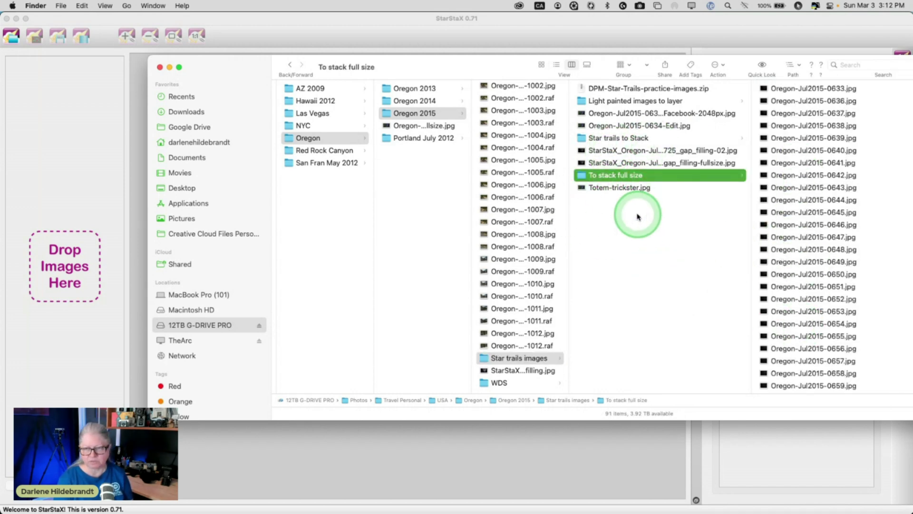
{"action": "left_click", "coordinate": [604, 139]}
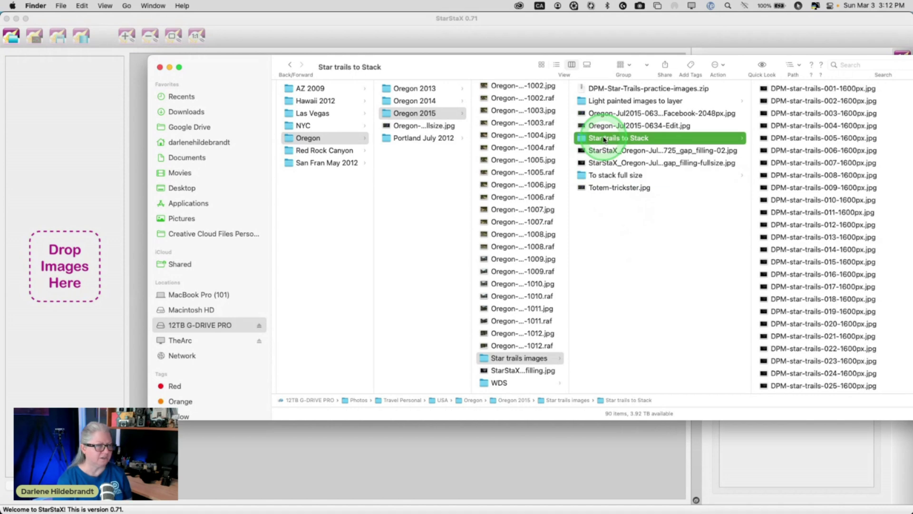
Select all 90 DPM star-trails files and drop them into StarStaX's input list
{"action": "left_click", "coordinate": [785, 142]}
{"action": "key", "text": "super+a"}
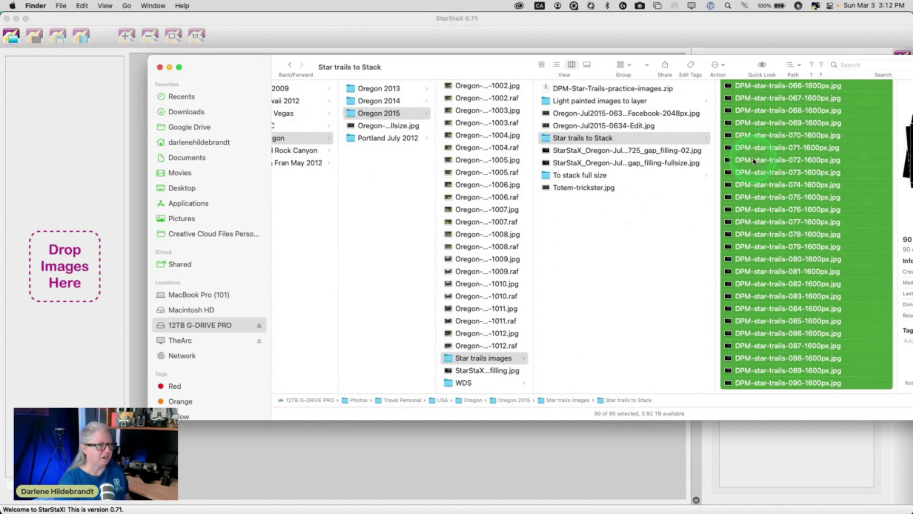
{"action": "mouse_move", "coordinate": [765, 163]}
{"action": "left_mouse_down"}
{"action": "mouse_move", "coordinate": [204, 187]}
{"action": "mouse_move", "coordinate": [62, 147]}
{"action": "mouse_move", "coordinate": [61, 157]}
{"action": "left_mouse_up"}
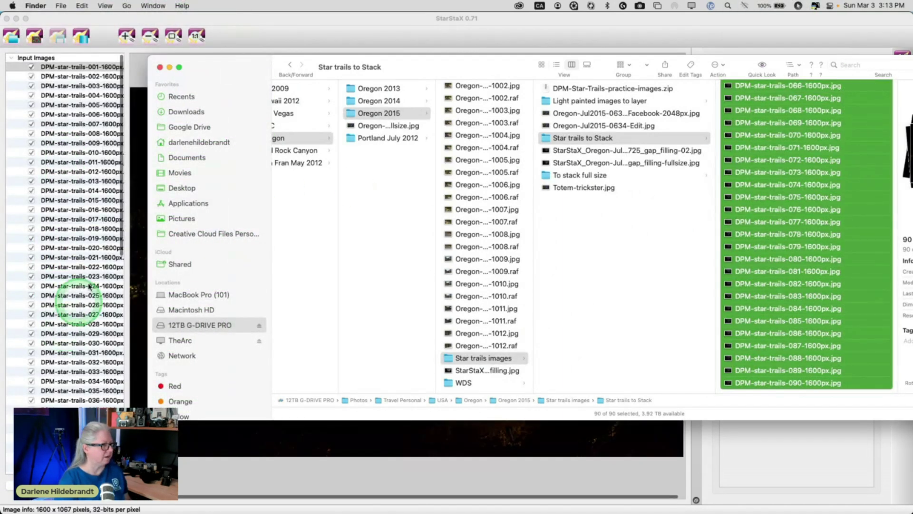
{"action": "left_click", "coordinate": [242, 41]}
{"action": "left_click", "coordinate": [447, 282]}
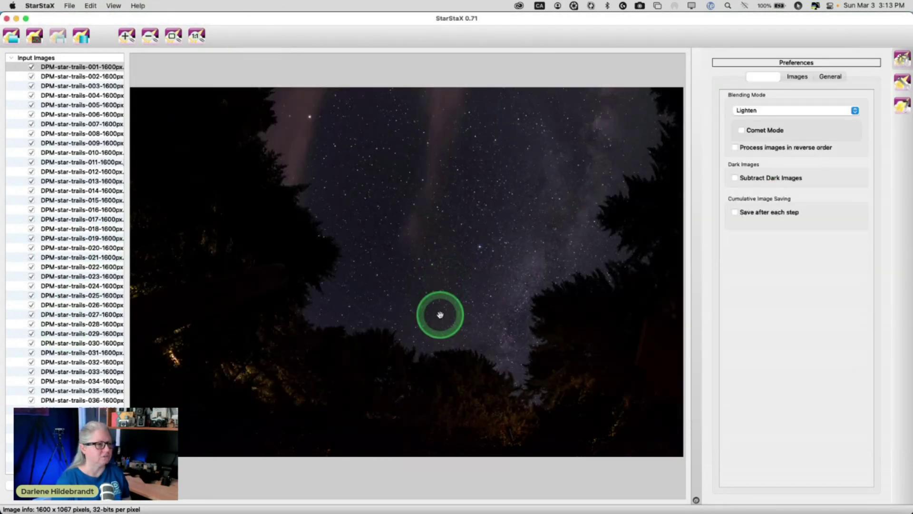
{"action": "left_click", "coordinate": [804, 79]}
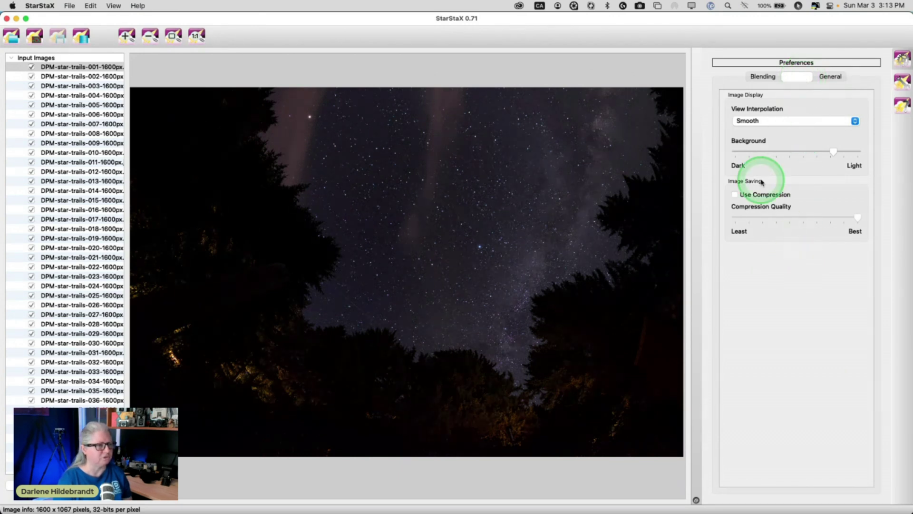
{"action": "left_click", "coordinate": [758, 76]}
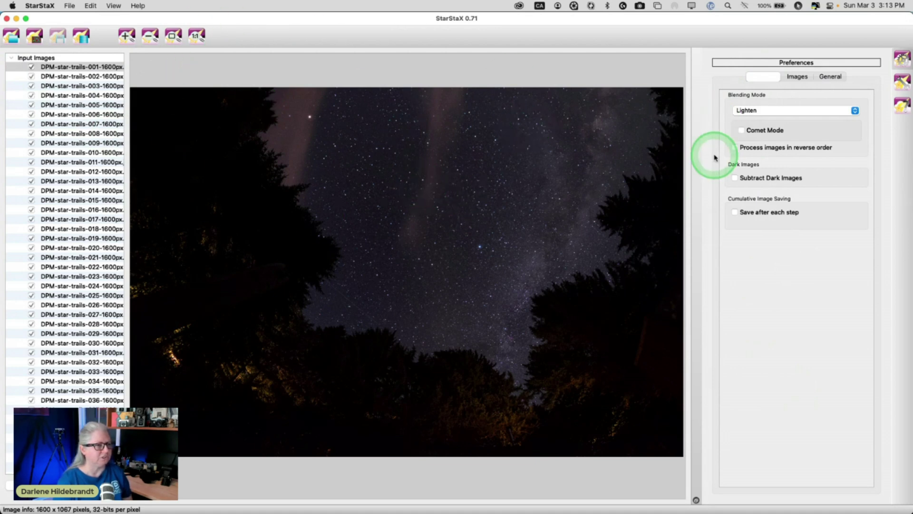
{"action": "left_click", "coordinate": [779, 112]}
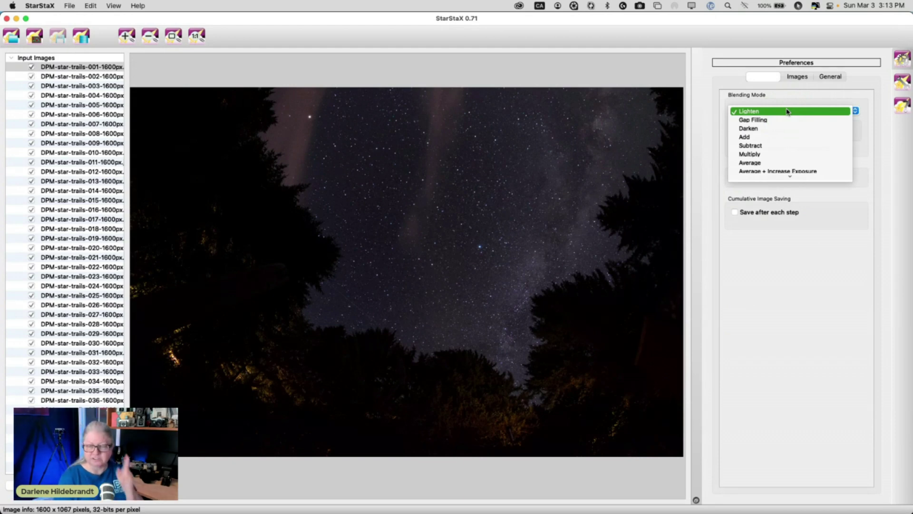
{"action": "left_click_drag", "start_coordinate": [787, 111], "coordinate": [683, 212]}
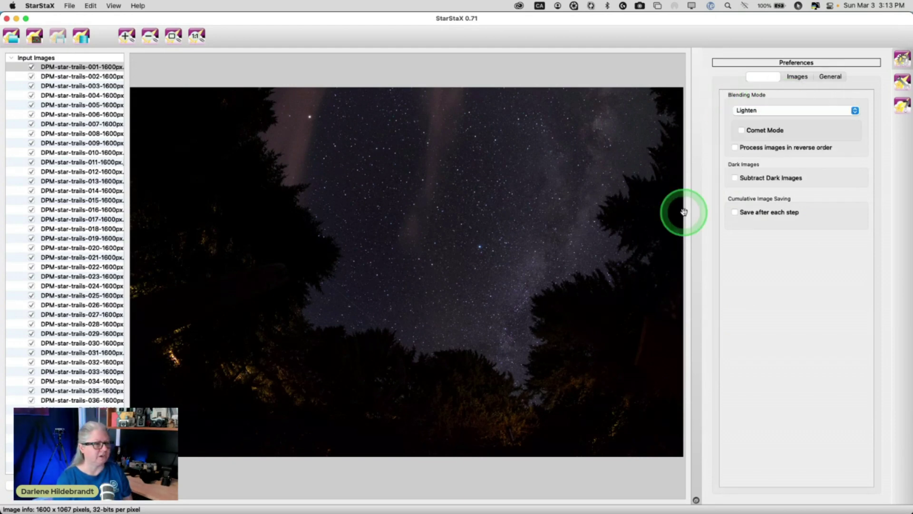
{"action": "left_click", "coordinate": [801, 79]}
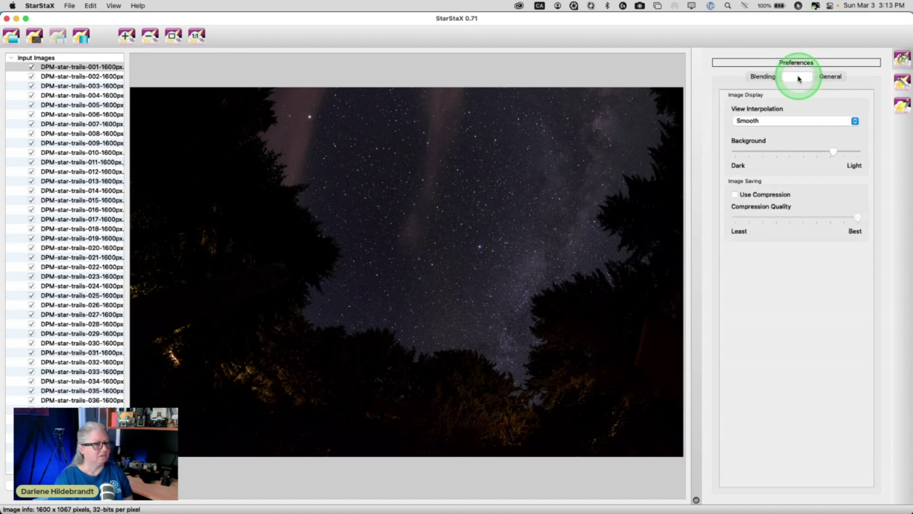
{"action": "left_click", "coordinate": [776, 122]}
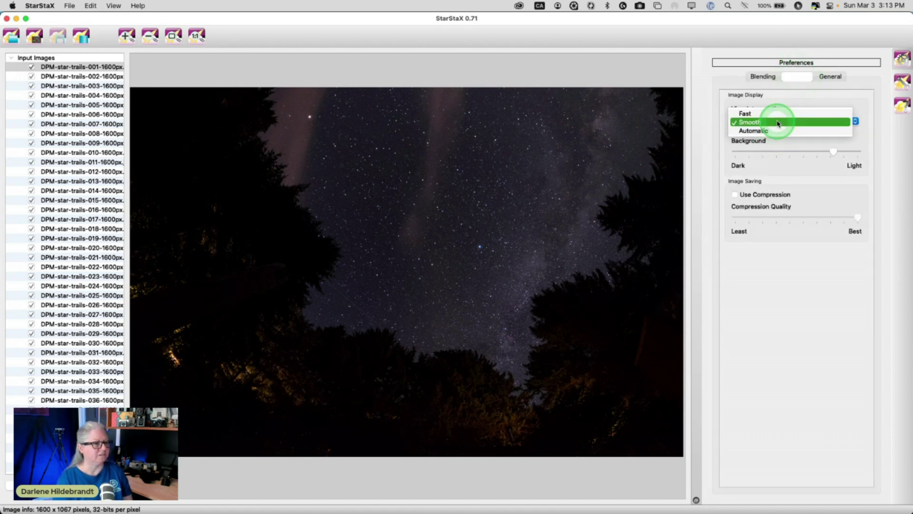
{"action": "left_click_drag", "start_coordinate": [671, 117], "coordinate": [744, 122]}
{"action": "left_click", "coordinate": [662, 320]}
{"action": "left_click", "coordinate": [803, 186]}
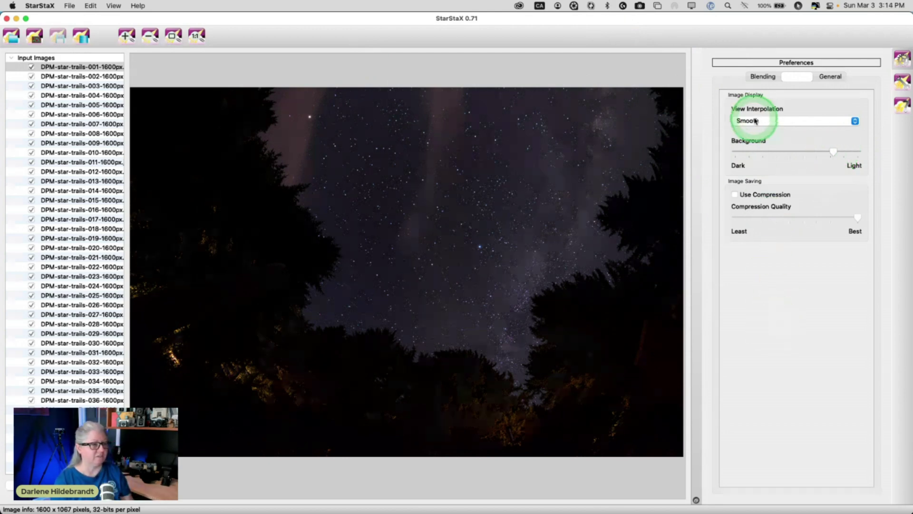
{"action": "left_click", "coordinate": [828, 77]}
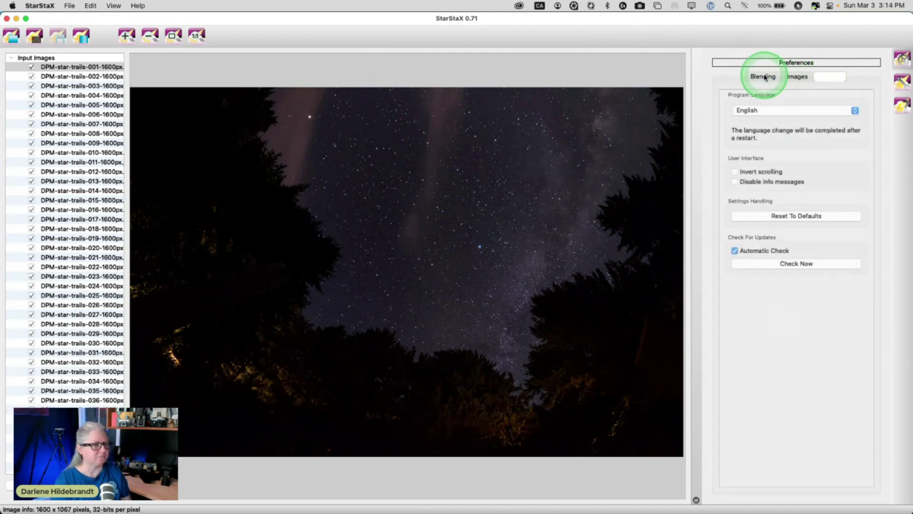
{"action": "left_click", "coordinate": [762, 76]}
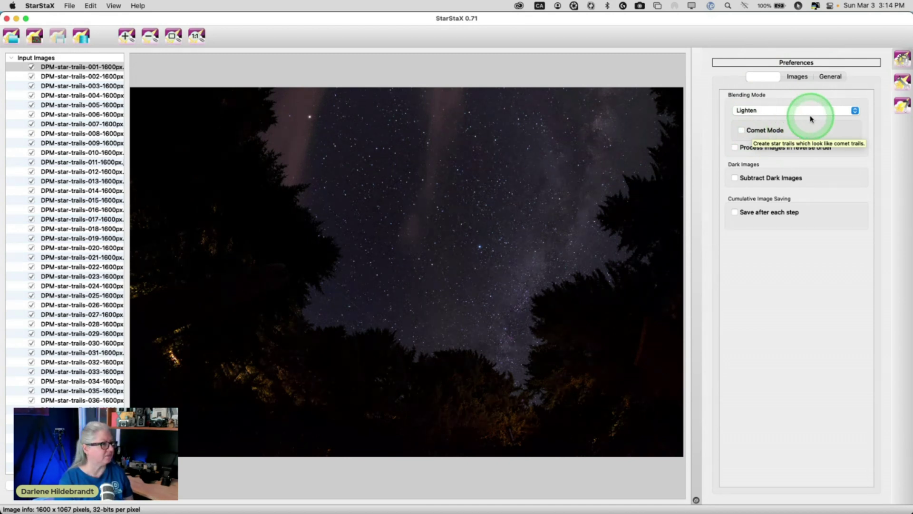
Blend all 90 frames with Lighten mode and dismiss the 'Blending done!' alert
{"action": "left_click", "coordinate": [81, 37]}
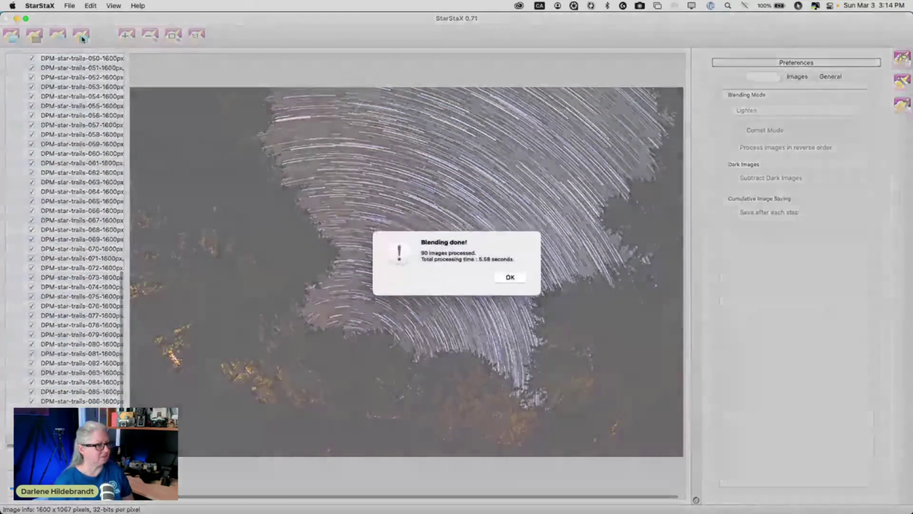
{"action": "key", "text": "Return"}
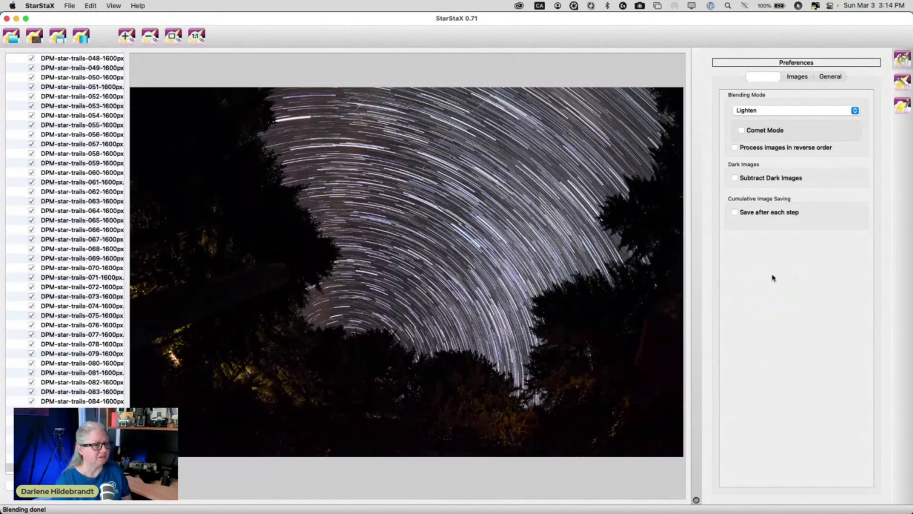
Turn on Comet Mode and re-blend the 90 frames
{"action": "left_click", "coordinate": [741, 130]}
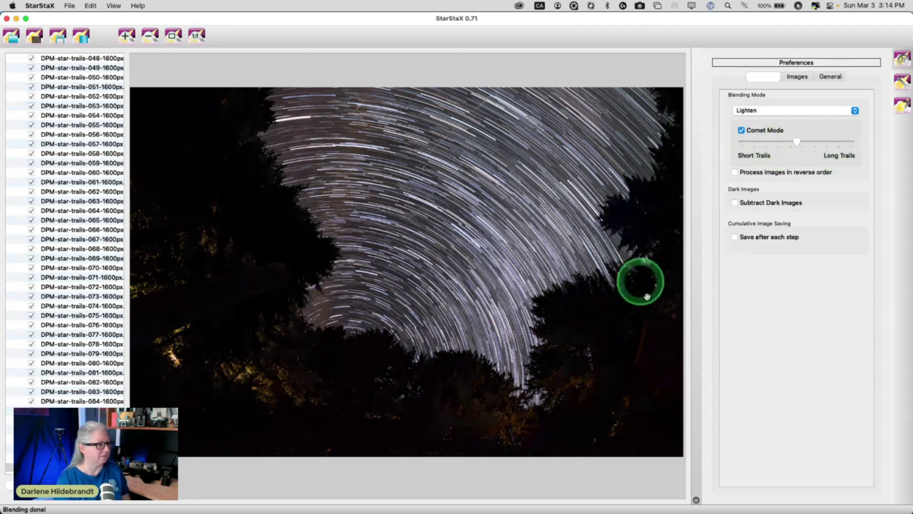
{"action": "left_click", "coordinate": [88, 38]}
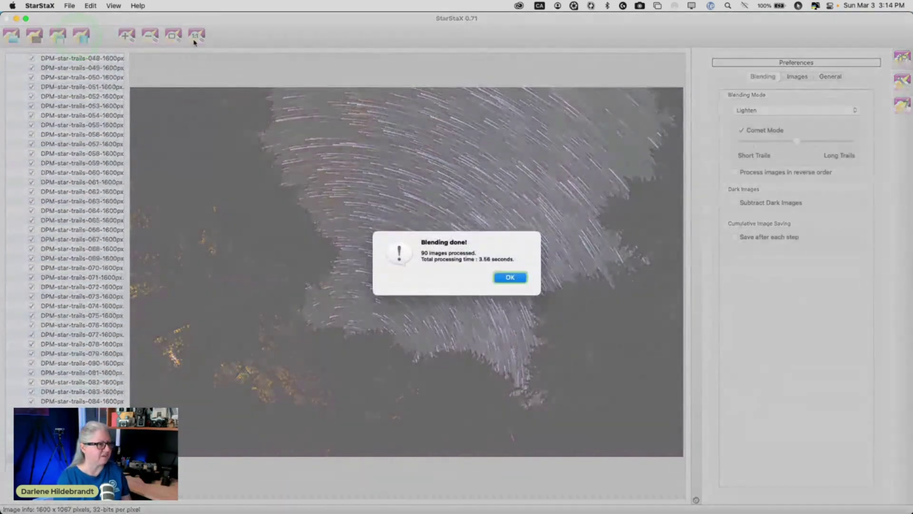
{"action": "left_click", "coordinate": [460, 260]}
{"action": "left_click", "coordinate": [507, 277]}
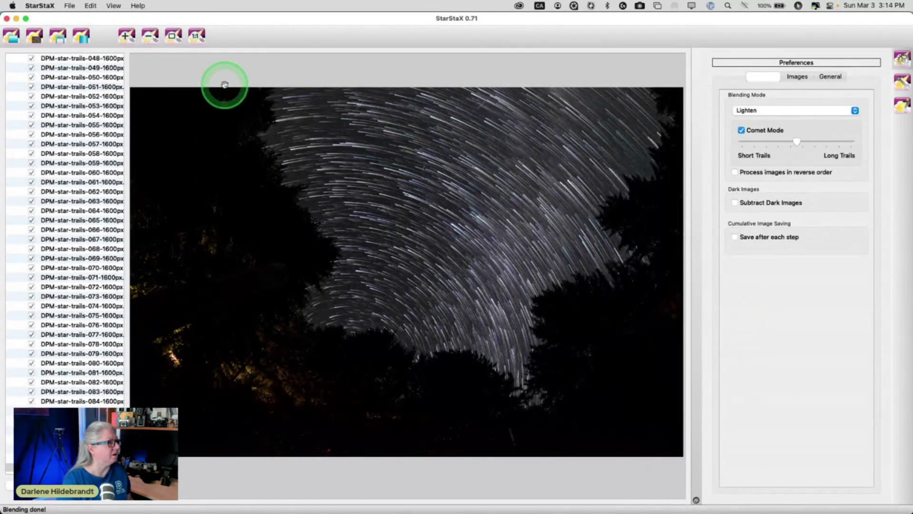
Zoom into the comet-style star trails and bring up the blending mode list
{"action": "left_click", "coordinate": [126, 34]}
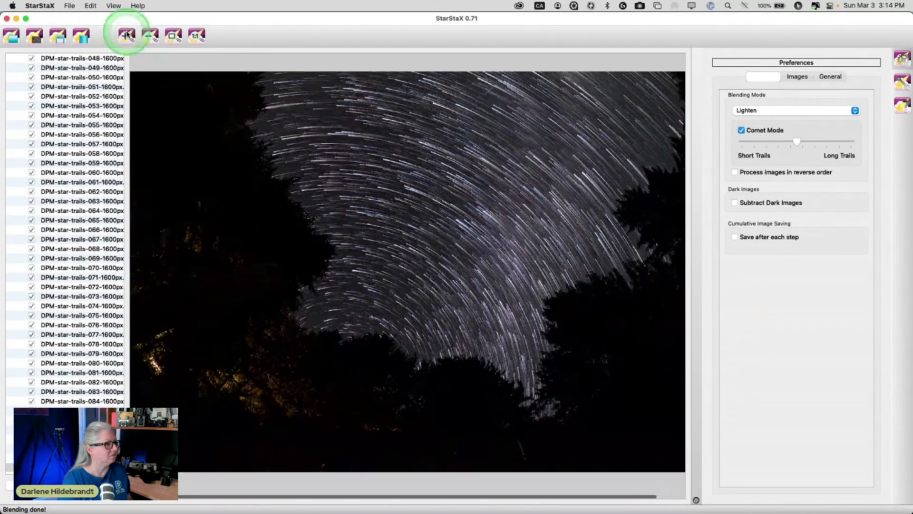
{"action": "left_click", "coordinate": [127, 34]}
{"action": "left_click", "coordinate": [386, 152]}
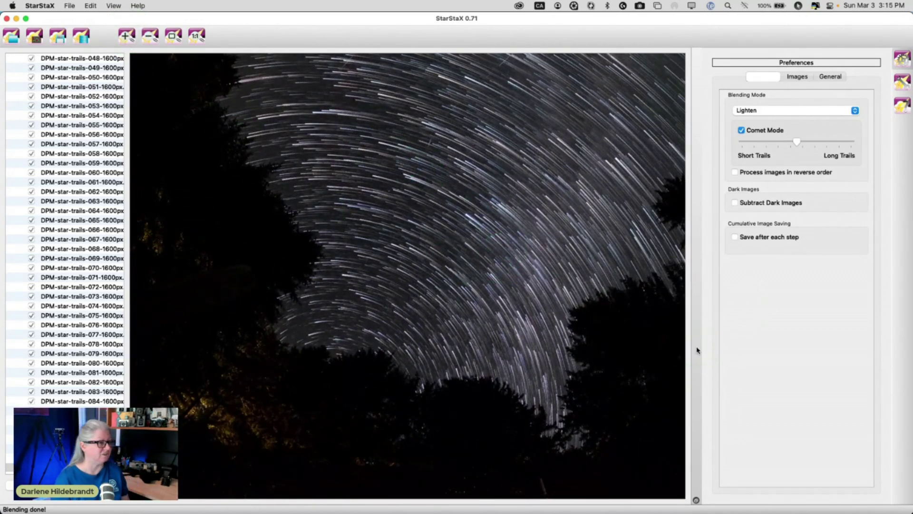
{"action": "left_click", "coordinate": [785, 110]}
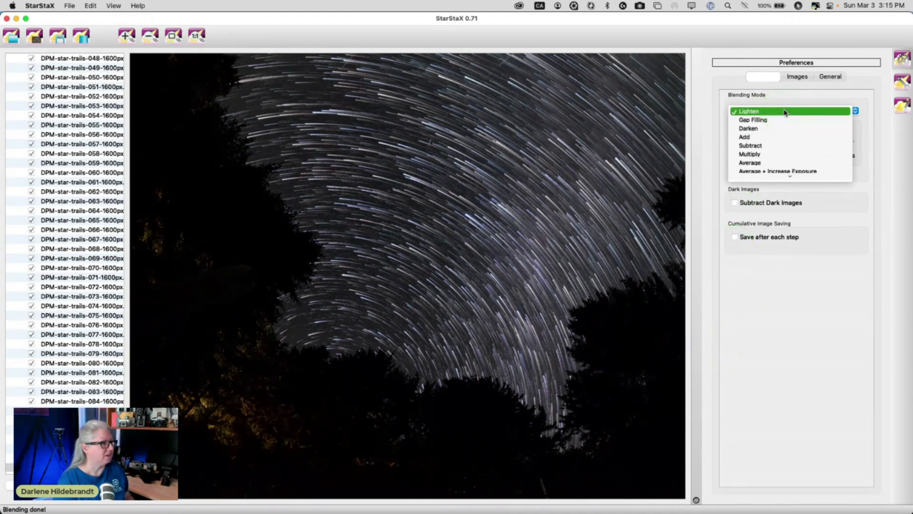
View the image at actual pixel size and try the Subtract blending mode
{"action": "left_click_drag", "start_coordinate": [292, 55], "coordinate": [197, 38]}
{"action": "left_click", "coordinate": [197, 37]}
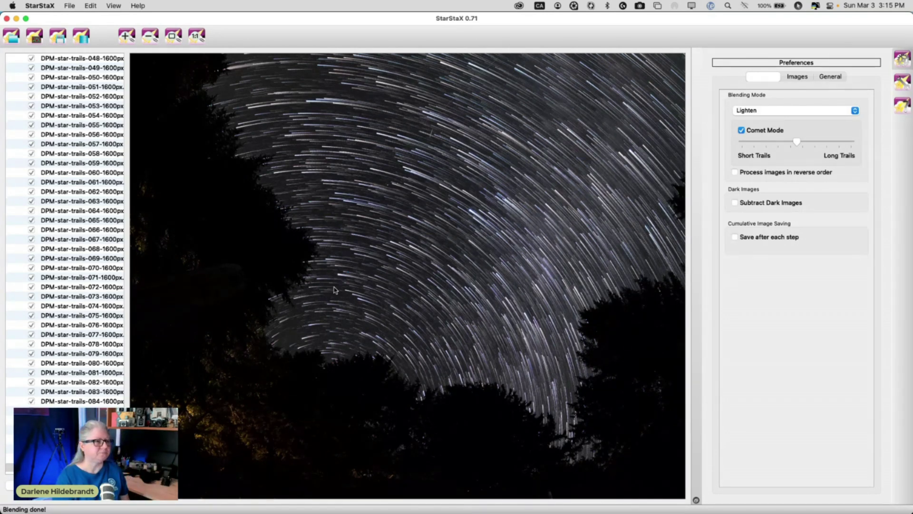
{"action": "left_click", "coordinate": [805, 111]}
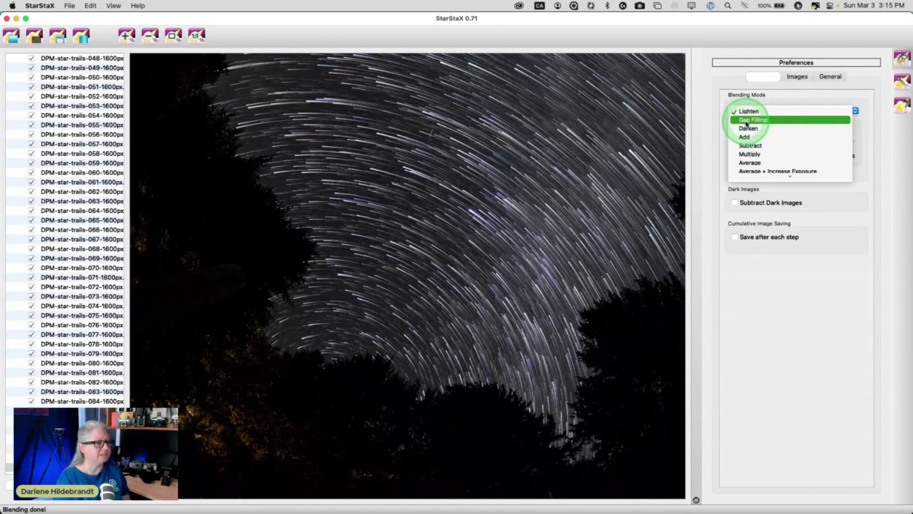
{"action": "left_click", "coordinate": [750, 146]}
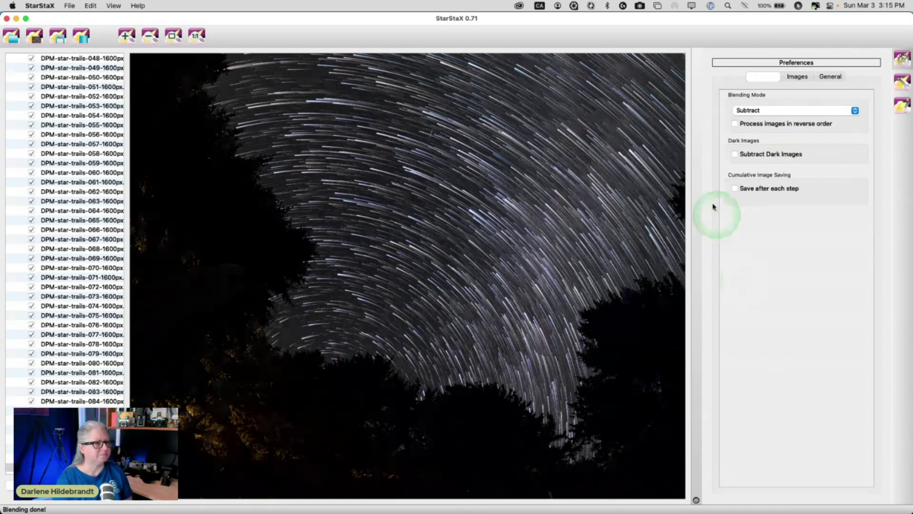
{"action": "left_click", "coordinate": [751, 111]}
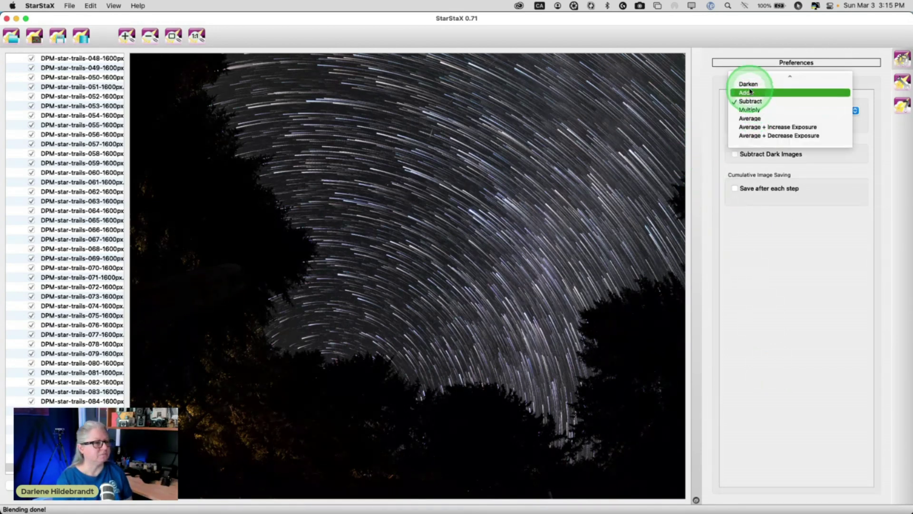
{"action": "left_click", "coordinate": [714, 105]}
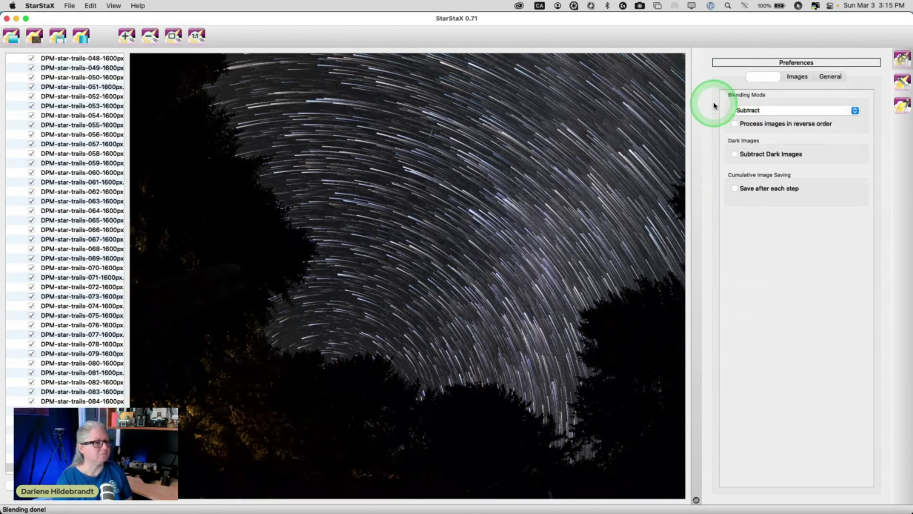
Switch the blending mode to Gap Filling and re-stack the 90 frames
{"action": "left_click", "coordinate": [788, 78]}
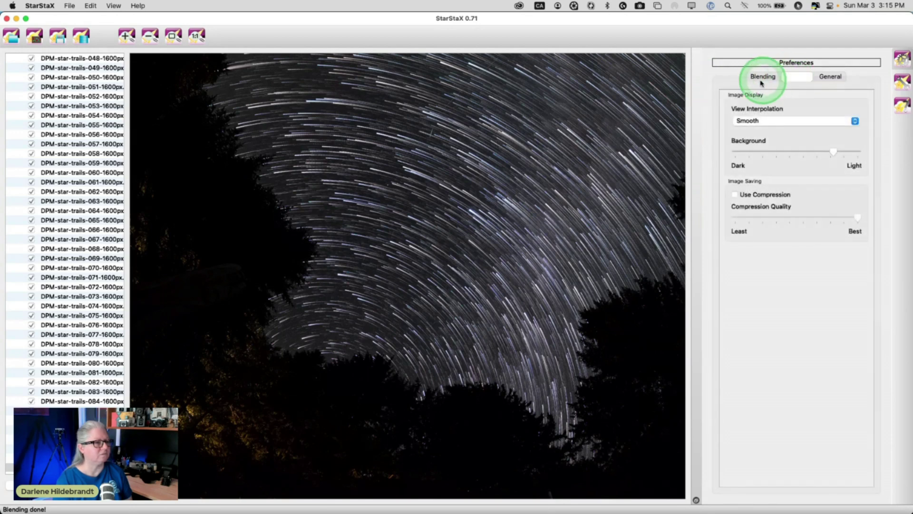
{"action": "left_click", "coordinate": [761, 77]}
{"action": "left_click", "coordinate": [763, 109]}
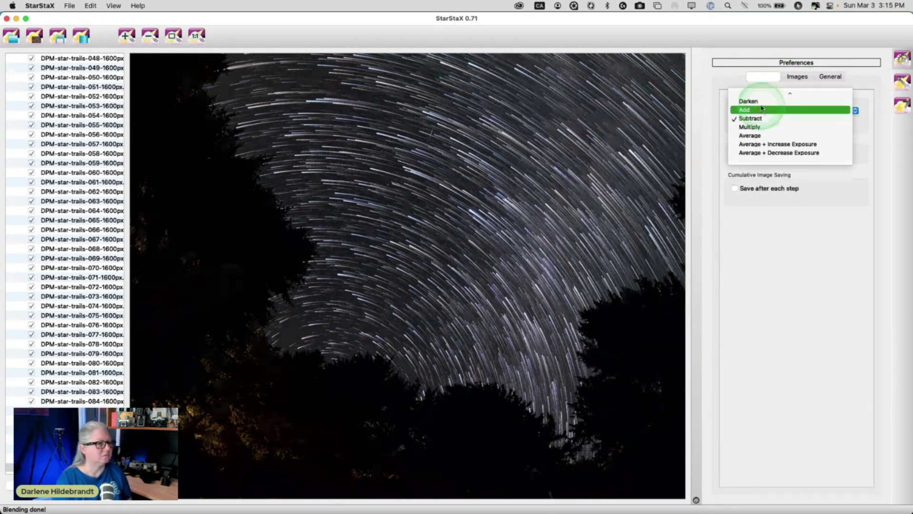
{"action": "left_click", "coordinate": [755, 99]}
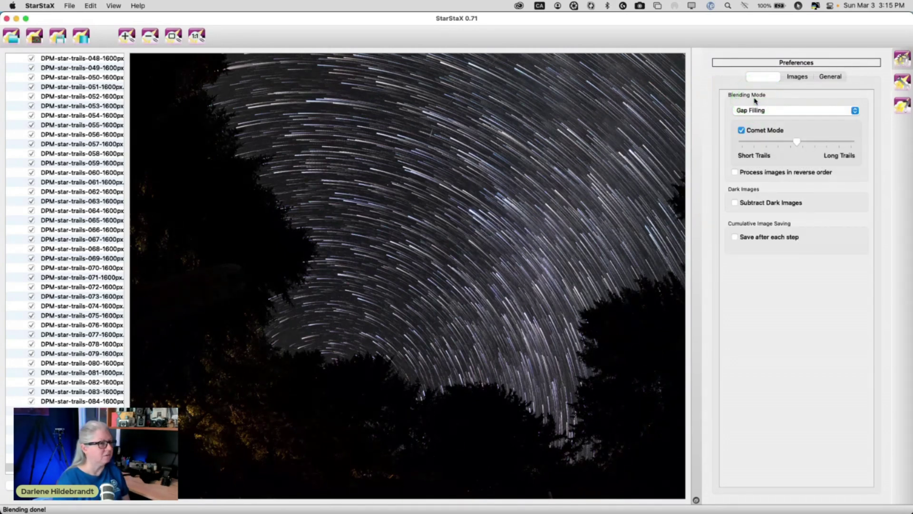
{"action": "left_click", "coordinate": [82, 36]}
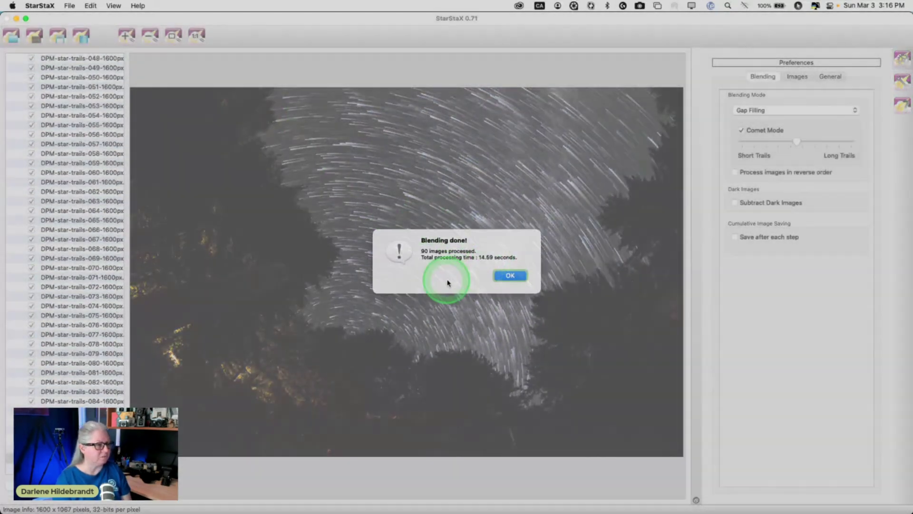
Drag the Images Background slider toward Dark and set comet trail length to Long Trails
{"action": "left_click", "coordinate": [504, 277]}
{"action": "left_click", "coordinate": [788, 277]}
{"action": "left_click", "coordinate": [493, 251]}
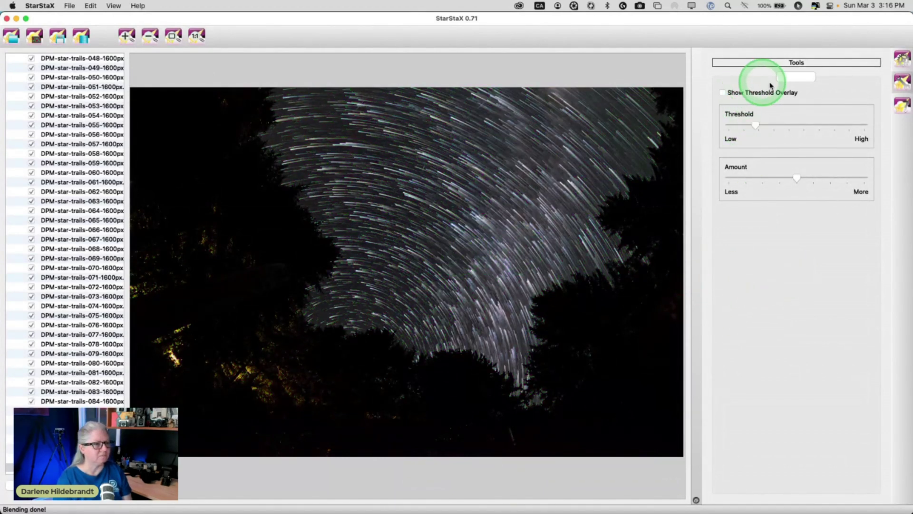
{"action": "left_click", "coordinate": [899, 59]}
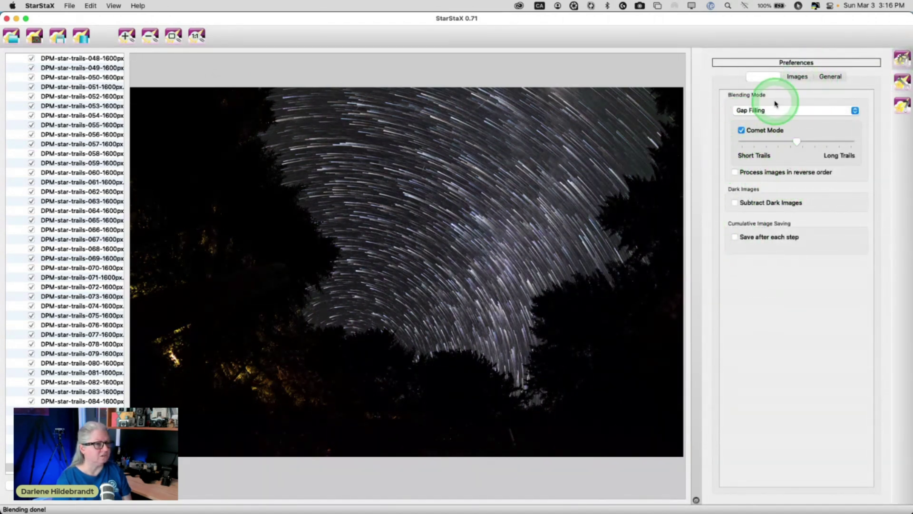
{"action": "left_click", "coordinate": [795, 77]}
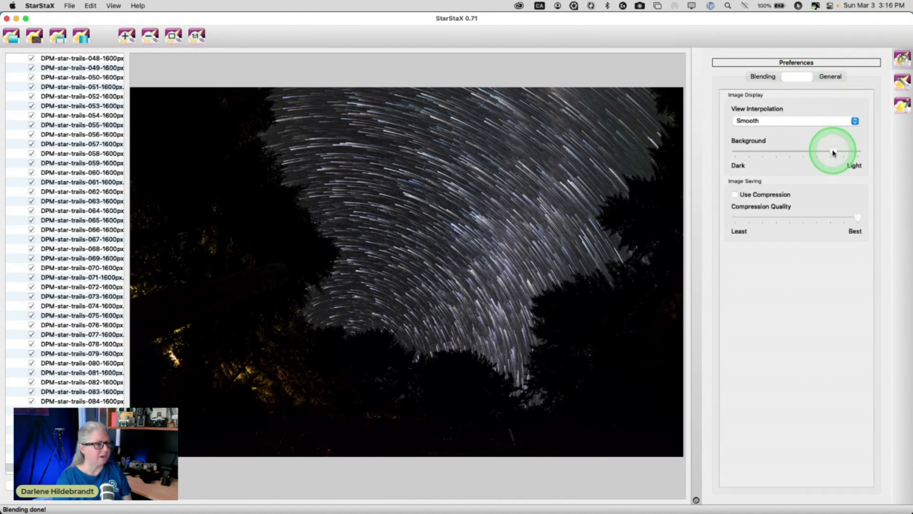
{"action": "left_click_drag", "start_coordinate": [830, 152], "coordinate": [787, 152]}
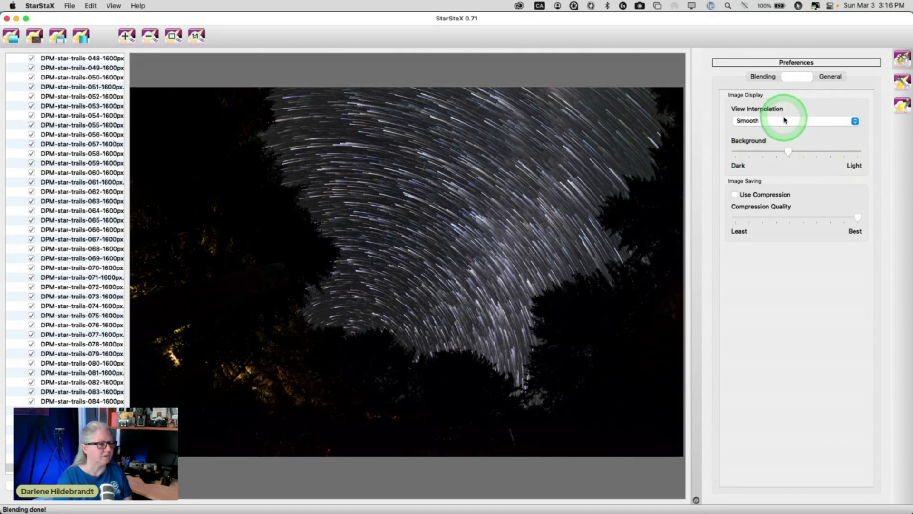
{"action": "left_click", "coordinate": [762, 79]}
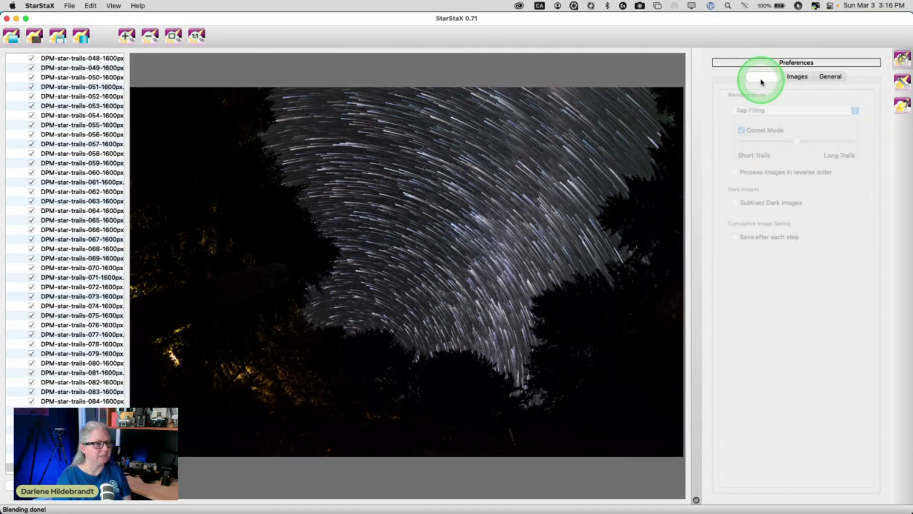
{"action": "left_click", "coordinate": [796, 76]}
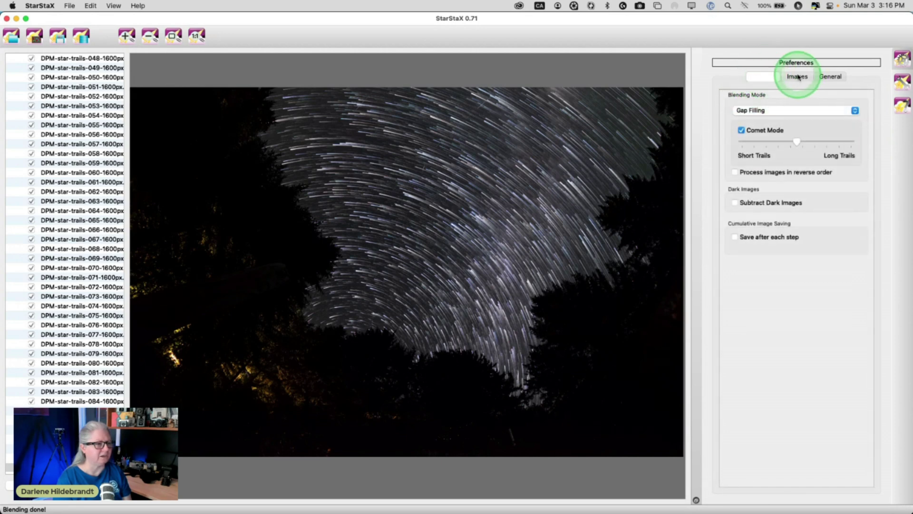
{"action": "left_click", "coordinate": [759, 78]}
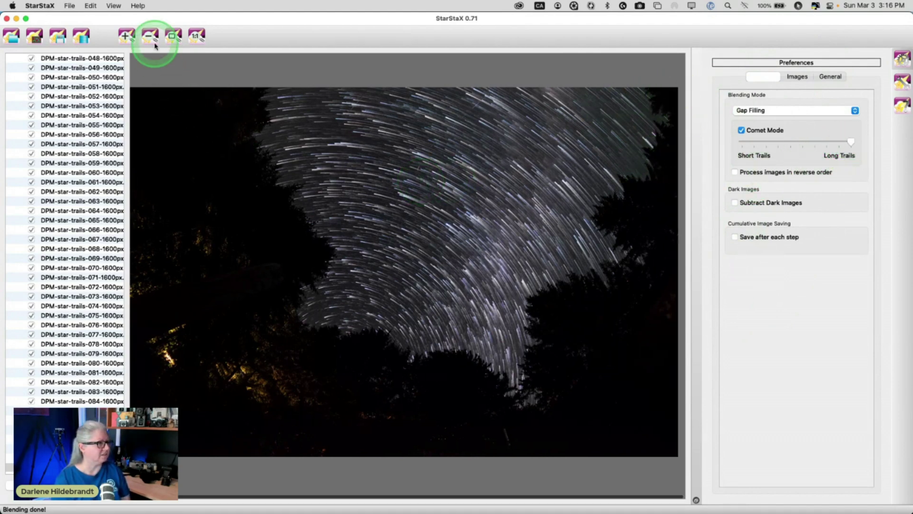
Re-blend all 90 frames using Gap Filling and Long Trails comets, then dismiss the alert
{"action": "left_click", "coordinate": [83, 36]}
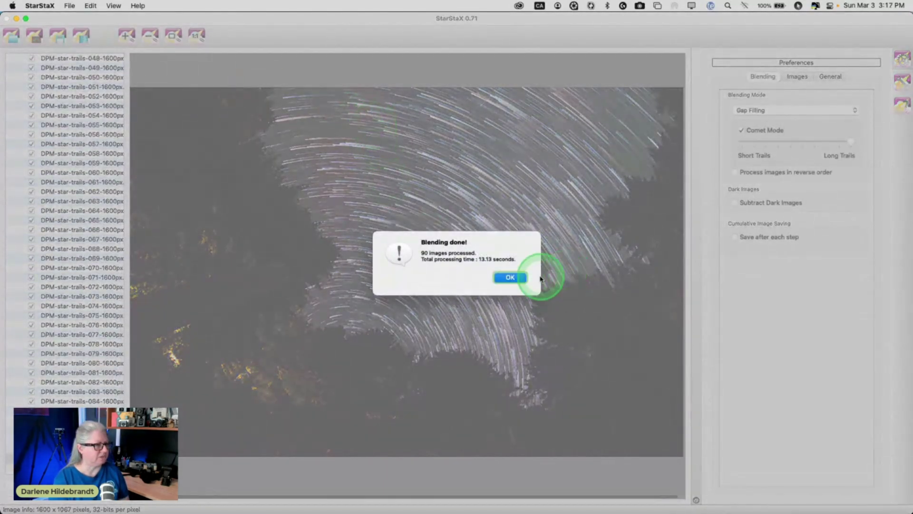
{"action": "left_click", "coordinate": [511, 278]}
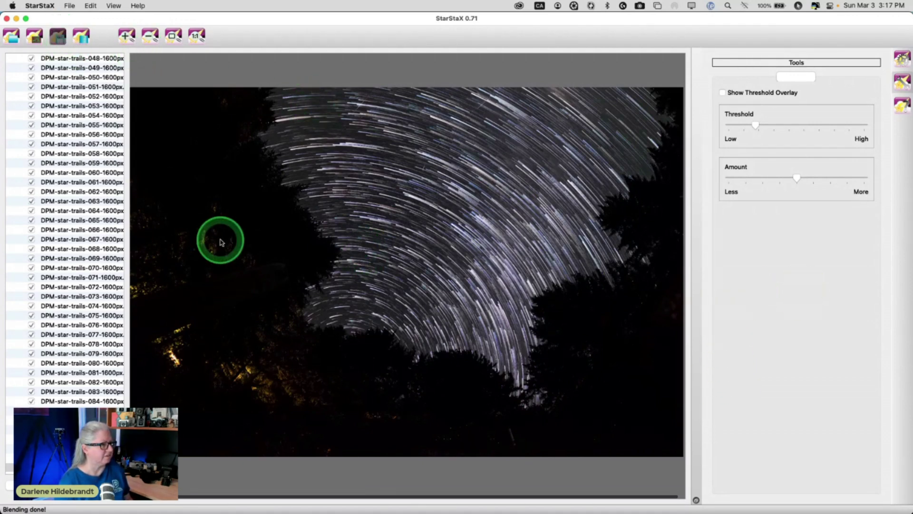
Save the gap-filled star-trail composite as a JPG on the Desktop and confirm
{"action": "key", "text": "super+s"}
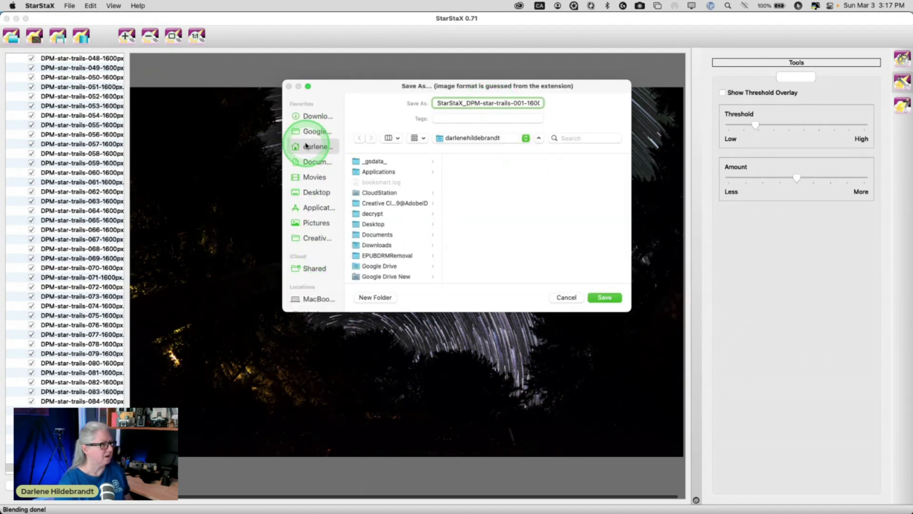
{"action": "left_click", "coordinate": [310, 195]}
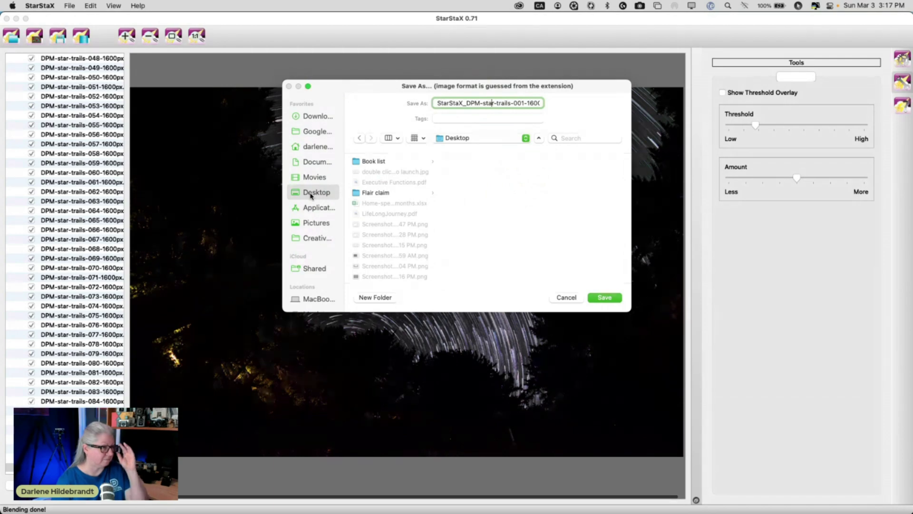
{"action": "left_click", "coordinate": [607, 298]}
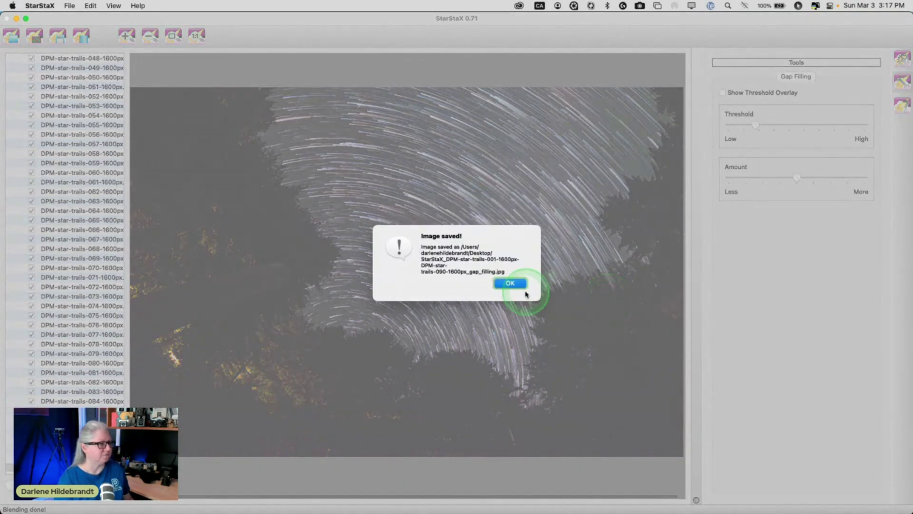
{"action": "left_click", "coordinate": [517, 283]}
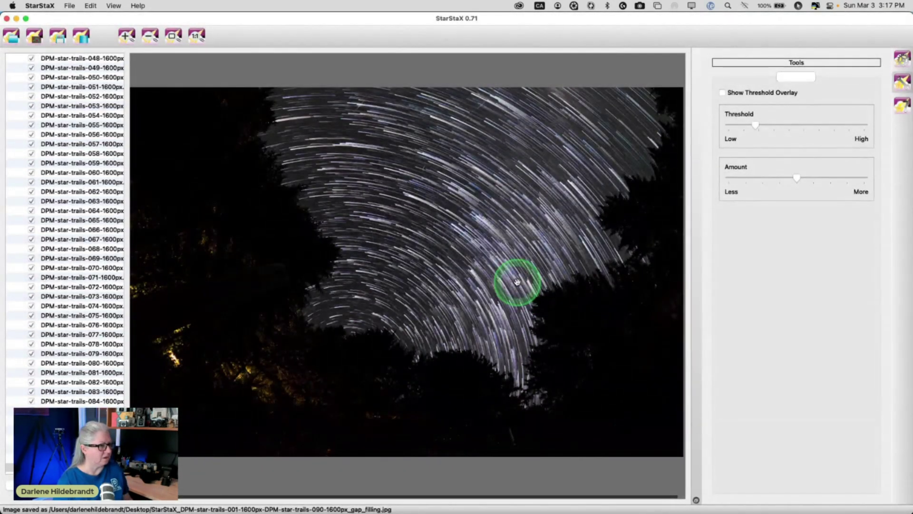
Deselect all Desktop photos and import just the StarStaX star-trail composite into Lightroom
{"action": "key", "text": "super+Tab"}
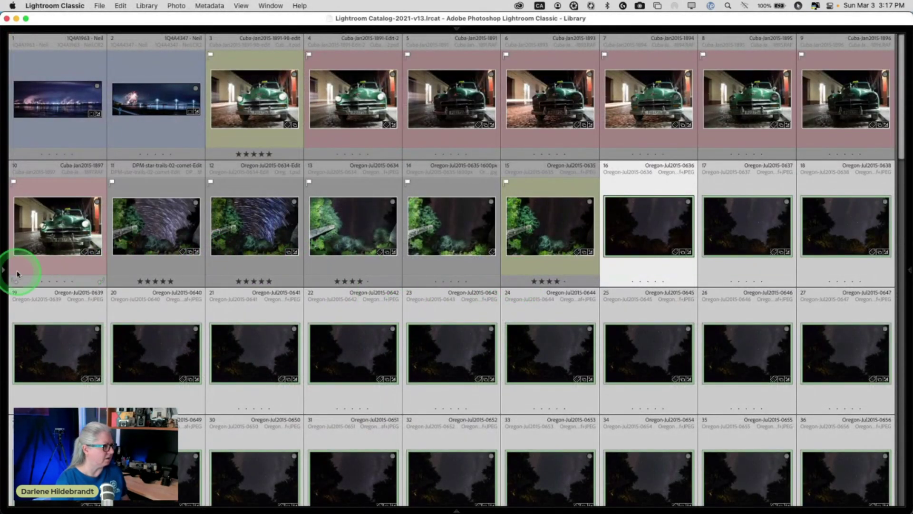
{"action": "left_click", "coordinate": [2, 272]}
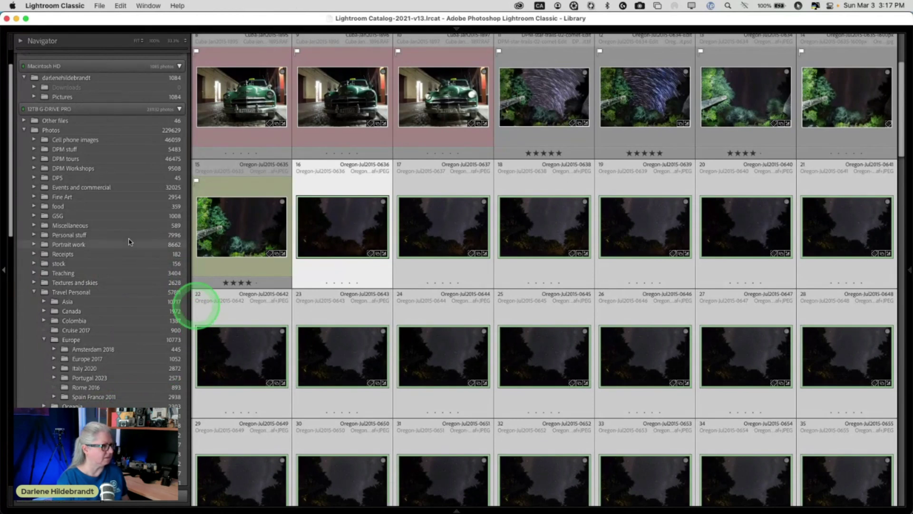
{"action": "key", "text": "super+shift+i"}
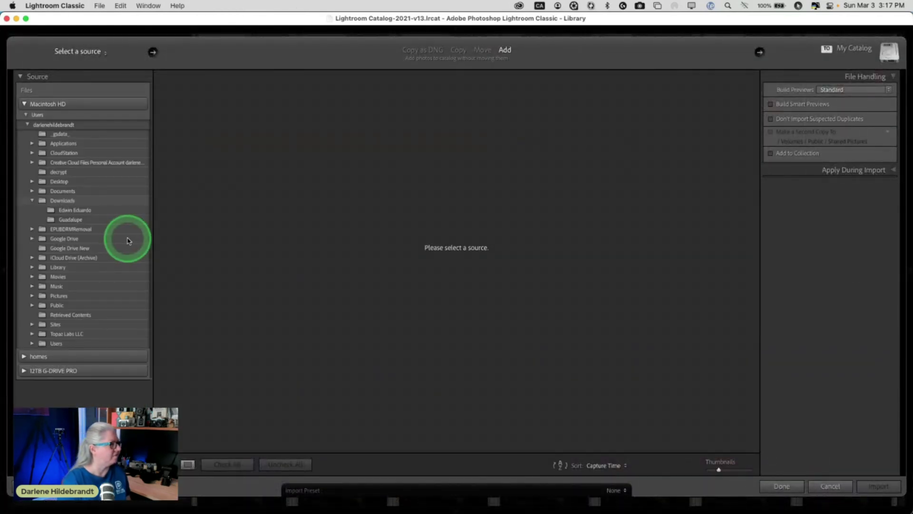
{"action": "left_click", "coordinate": [58, 182]}
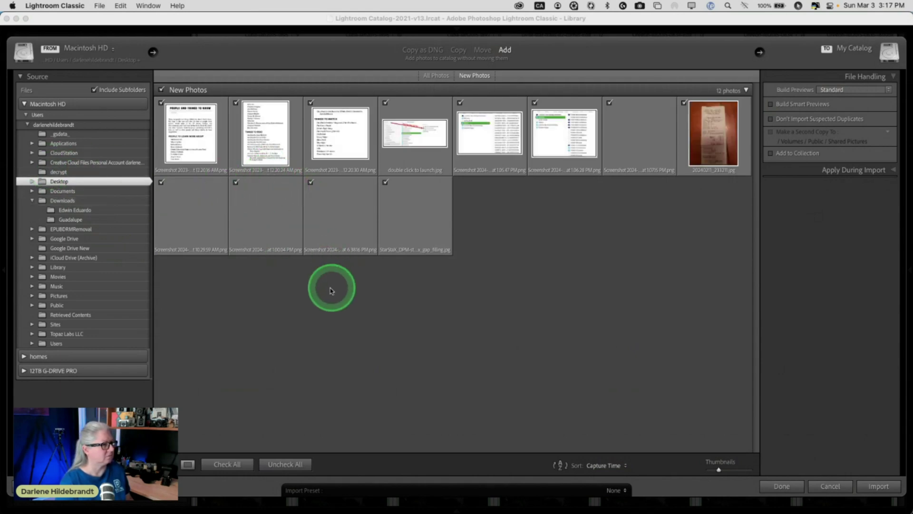
{"action": "left_click", "coordinate": [284, 464]}
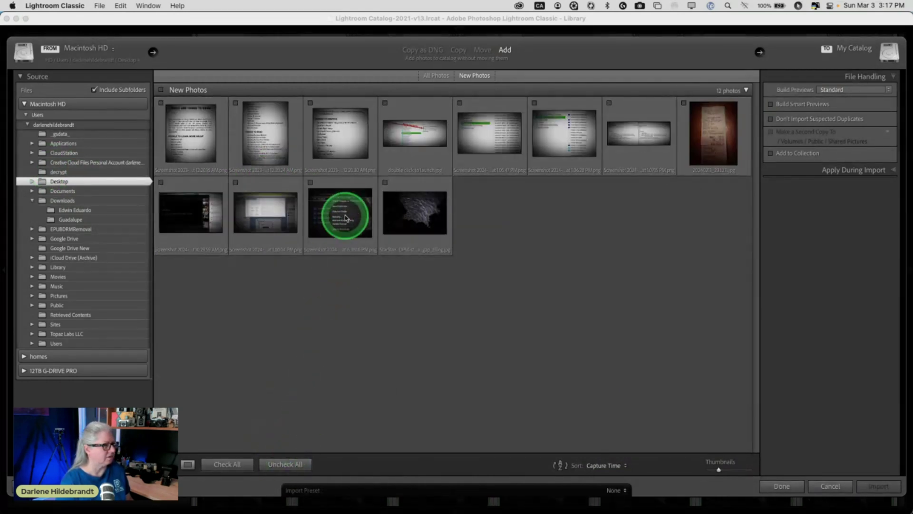
{"action": "left_click", "coordinate": [385, 183]}
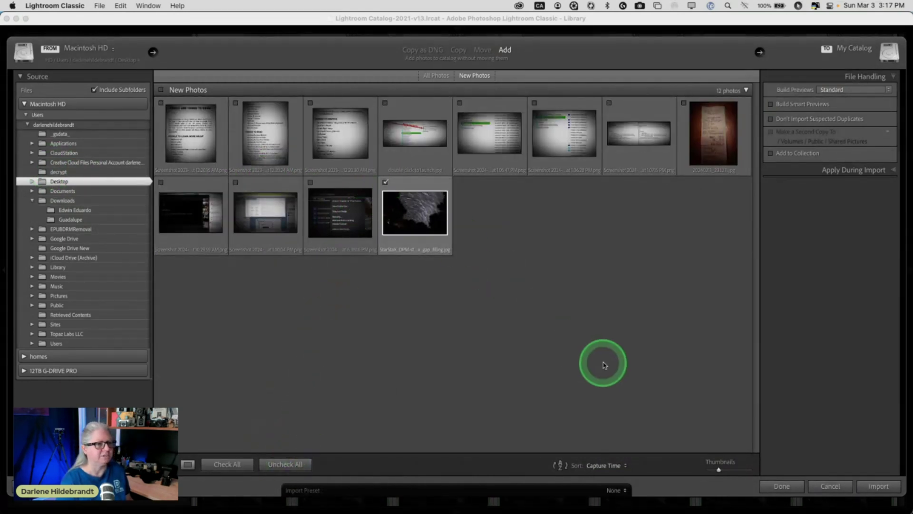
{"action": "left_click", "coordinate": [880, 487]}
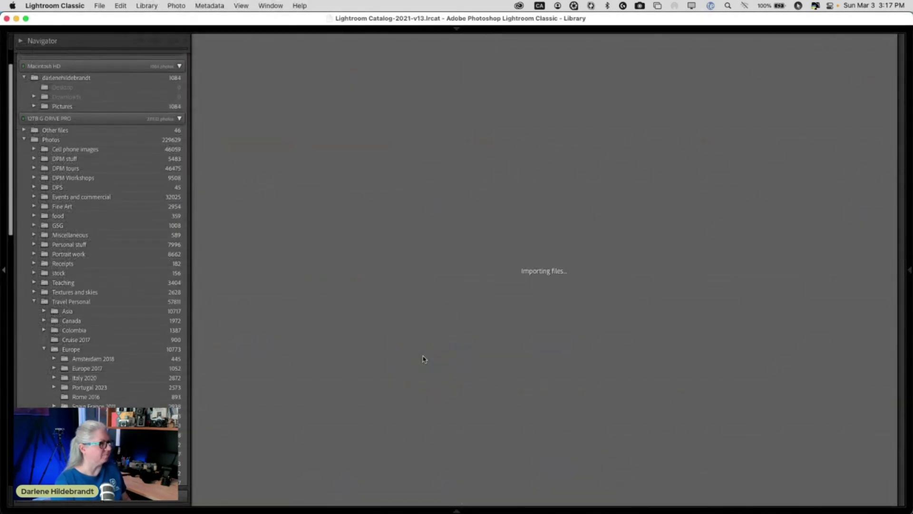
{"action": "left_click", "coordinate": [421, 359]}
{"action": "left_click", "coordinate": [326, 220]}
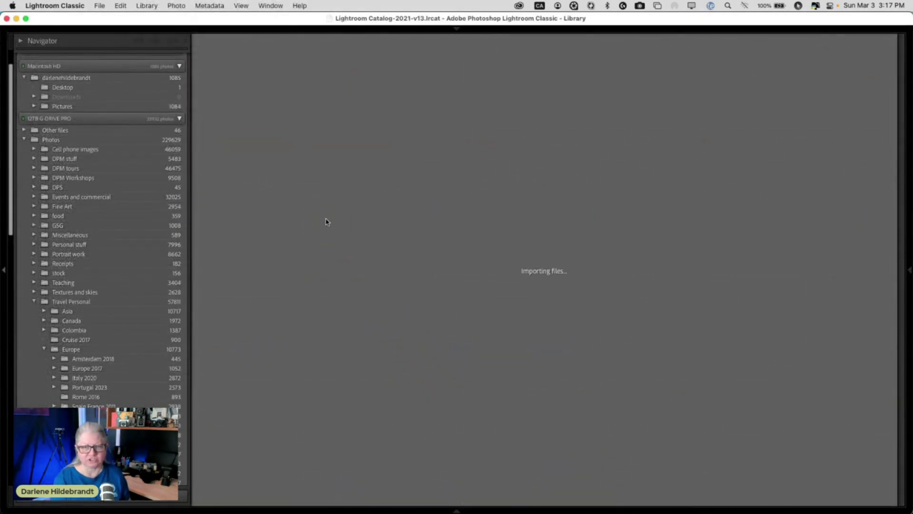
View the imported composite full size and add it to the Quick Collection
{"action": "double_click", "coordinate": [214, 96]}
{"action": "key", "text": "b"}
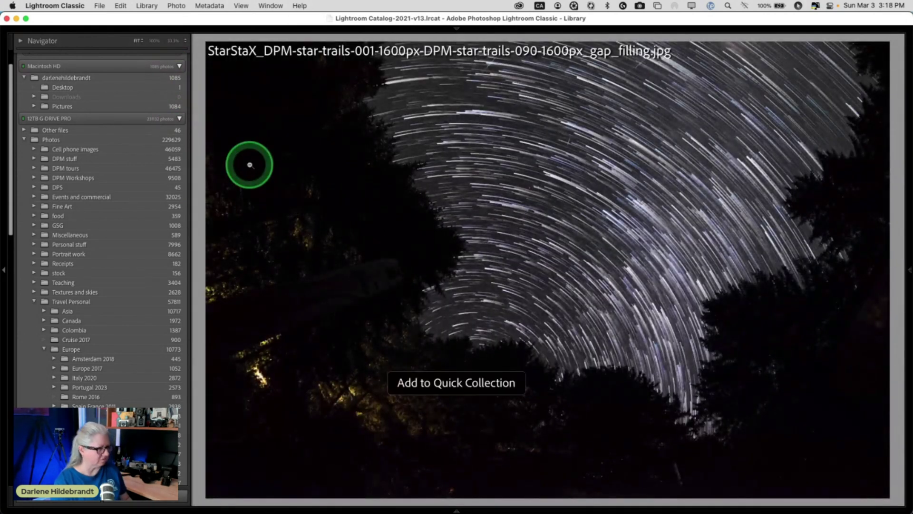
{"action": "scroll", "coordinate": [102, 147], "scroll_direction": "up", "scroll_amount": 3}
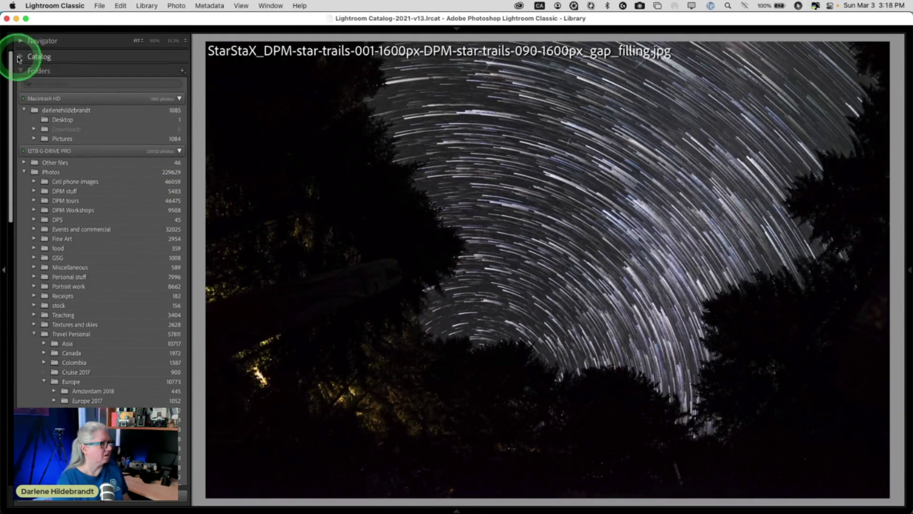
In the Quick Collection grid, drag the composite up beside the Oregon star-trail images
{"action": "left_click", "coordinate": [19, 56]}
{"action": "left_click", "coordinate": [47, 87]}
{"action": "double_click", "coordinate": [469, 278]}
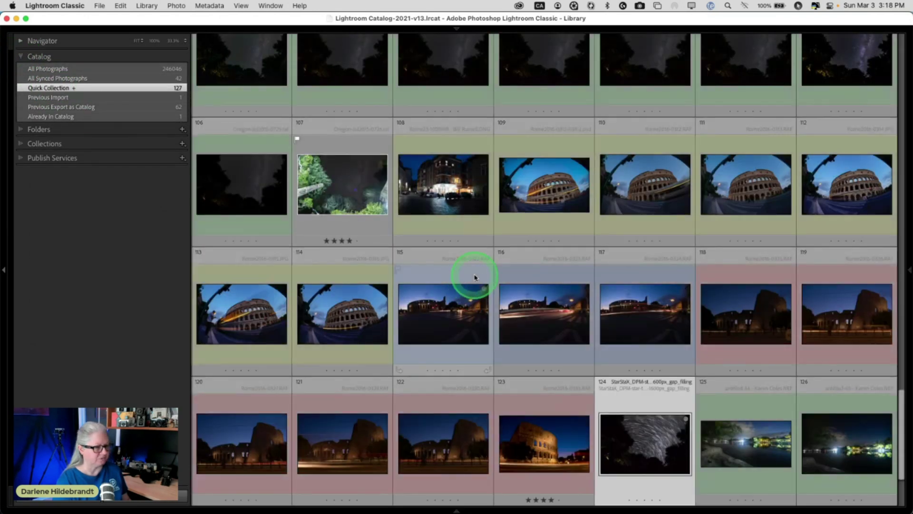
{"action": "left_click", "coordinate": [623, 452]}
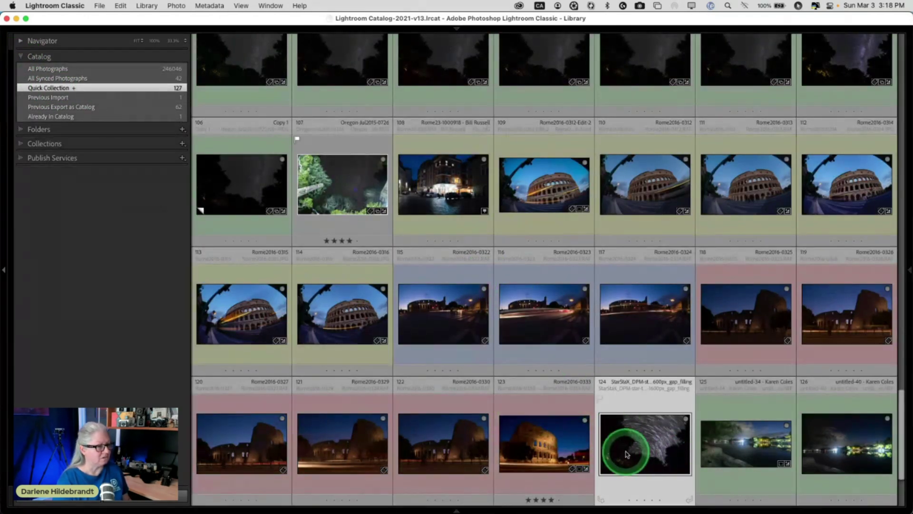
{"action": "key", "text": "j"}
{"action": "left_click_drag", "start_coordinate": [411, 213], "coordinate": [409, 218]}
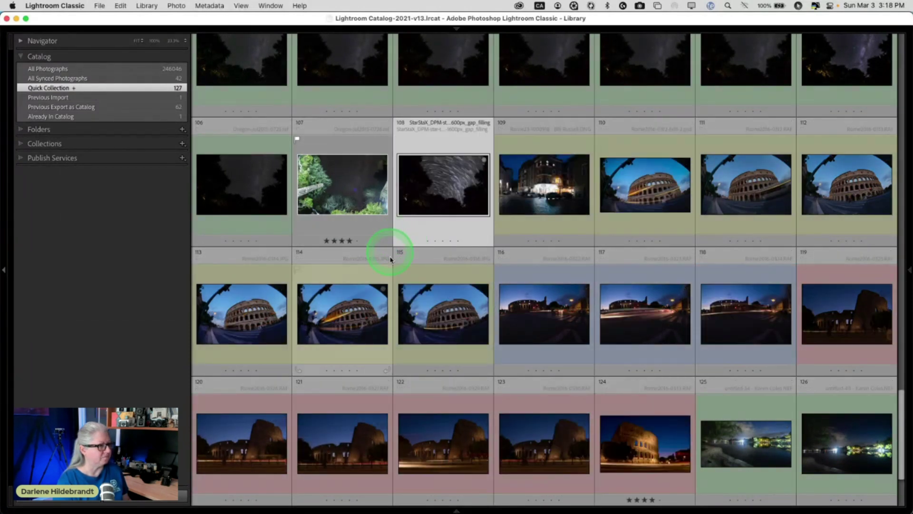
{"action": "scroll", "coordinate": [387, 229], "scroll_direction": "up", "scroll_amount": 2}
{"action": "scroll", "coordinate": [386, 229], "scroll_direction": "up", "scroll_amount": 1}
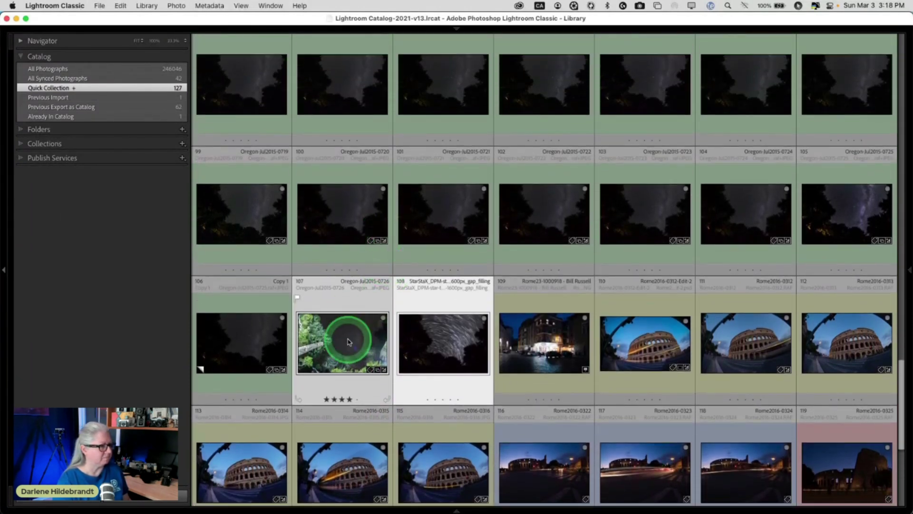
{"action": "left_click_drag", "start_coordinate": [344, 332], "coordinate": [705, 253]}
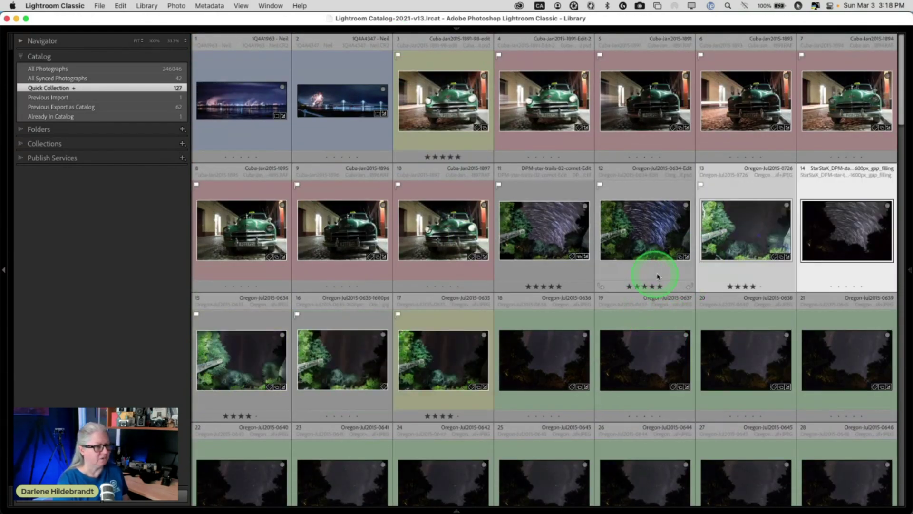
Move the composite to slot 13 and review the foreground shots, comparing both 0635 versions
{"action": "left_click_drag", "start_coordinate": [832, 277], "coordinate": [734, 231]}
{"action": "double_click", "coordinate": [736, 230]}
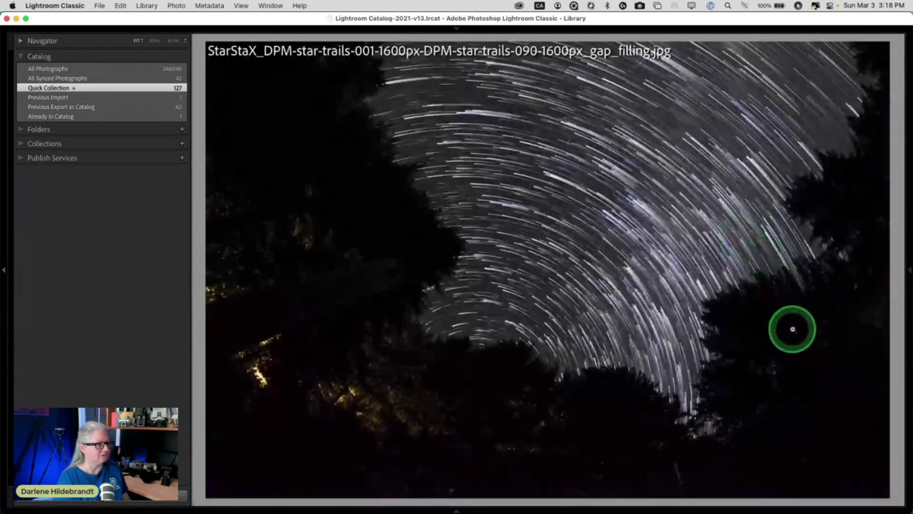
{"action": "key", "text": "Right"}
{"action": "key", "text": "Right"}
{"action": "key", "text": "Right"}
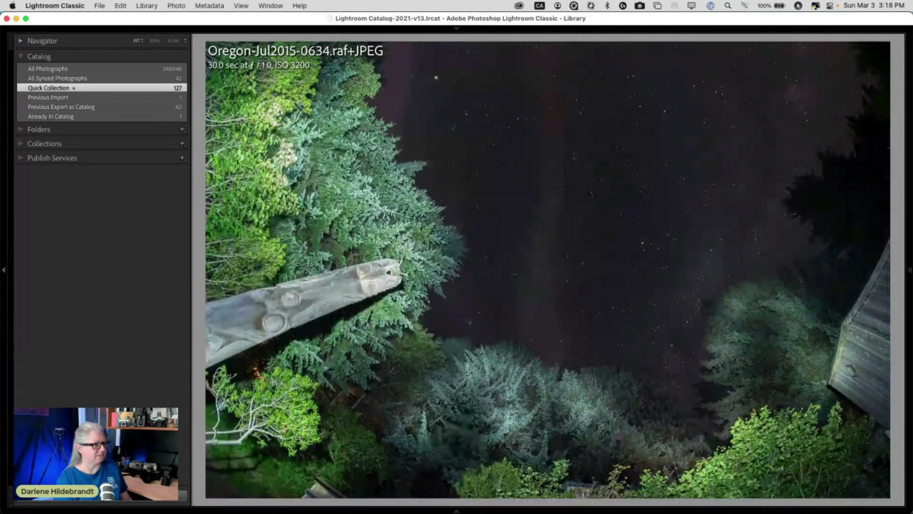
{"action": "key", "text": "Right"}
{"action": "key", "text": "Left"}
{"action": "key", "text": "Right"}
{"action": "key", "text": "Left"}
{"action": "key", "text": "g"}
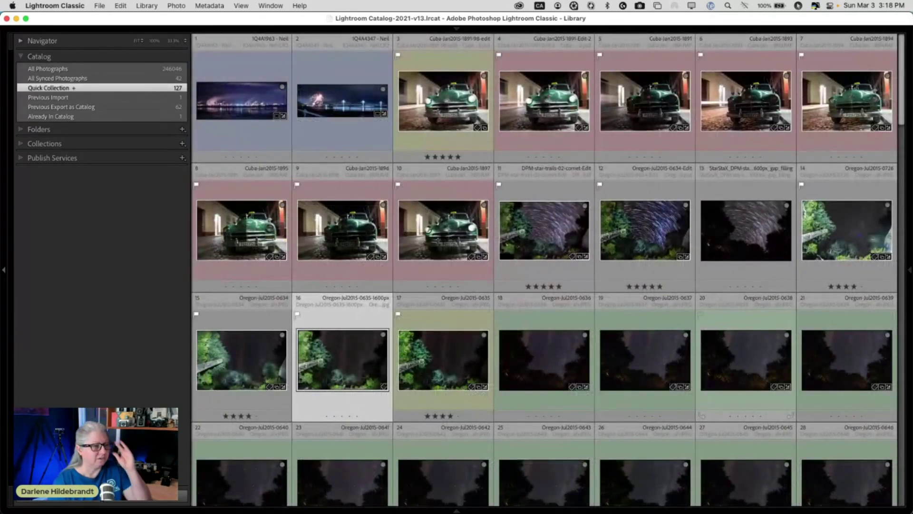
Select grid photos 14 through 17, the four light-painted foreground frames, for export
{"action": "scroll", "coordinate": [761, 314], "scroll_direction": "down", "scroll_amount": 1}
{"action": "scroll", "coordinate": [788, 310], "scroll_direction": "down", "scroll_amount": 1}
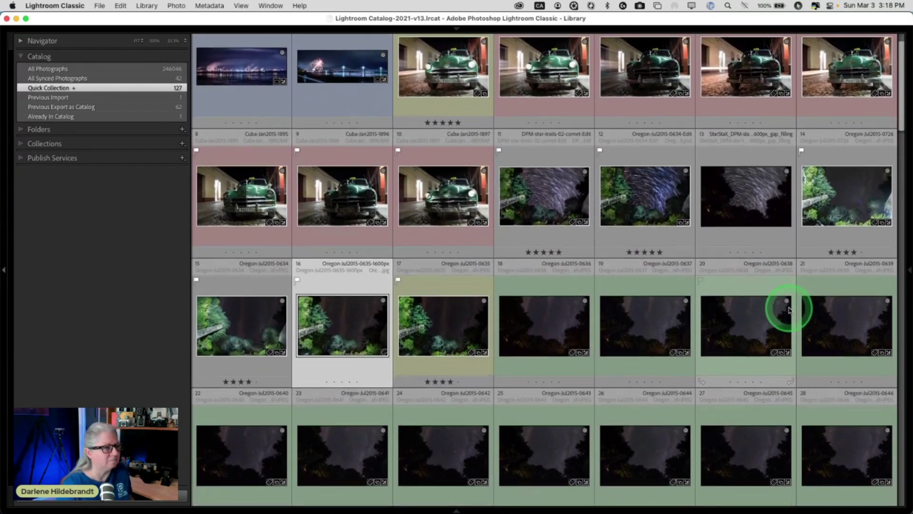
{"action": "left_click", "coordinate": [842, 195]}
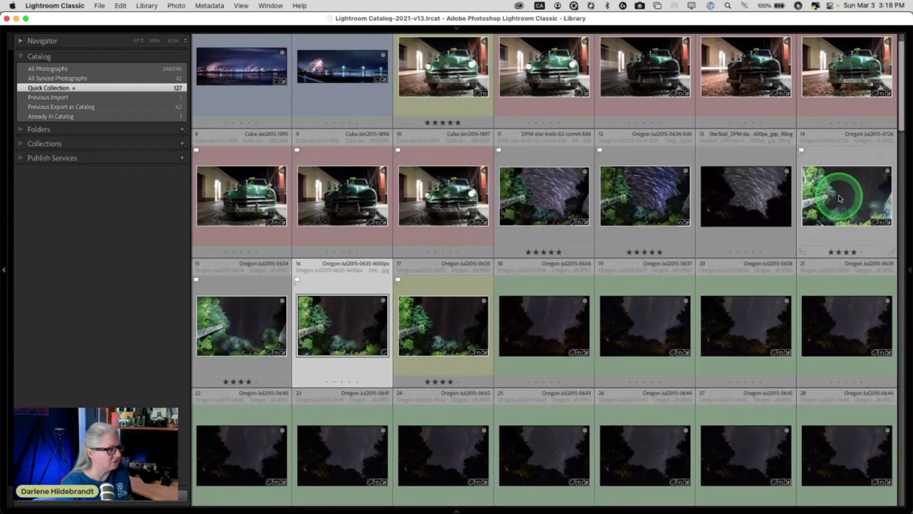
{"action": "left_click", "coordinate": [463, 328], "text": "shift"}
{"action": "left_click", "coordinate": [200, 403]}
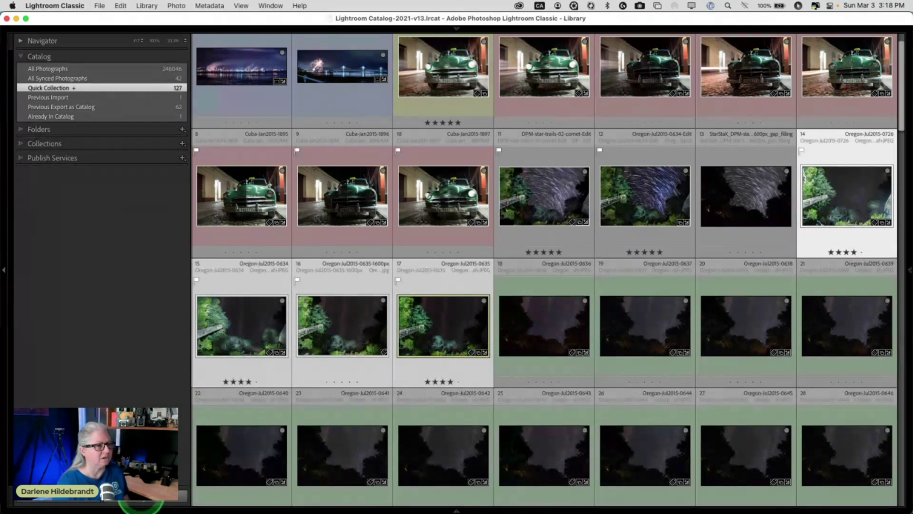
Apply the 2000px export preset and edit its long-edge size value
{"action": "key", "text": "super+shift+e"}
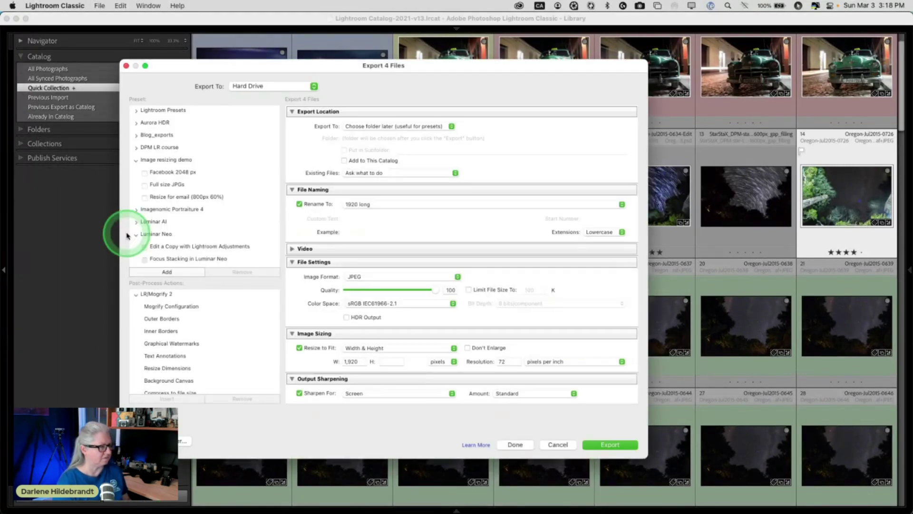
{"action": "left_click", "coordinate": [168, 183]}
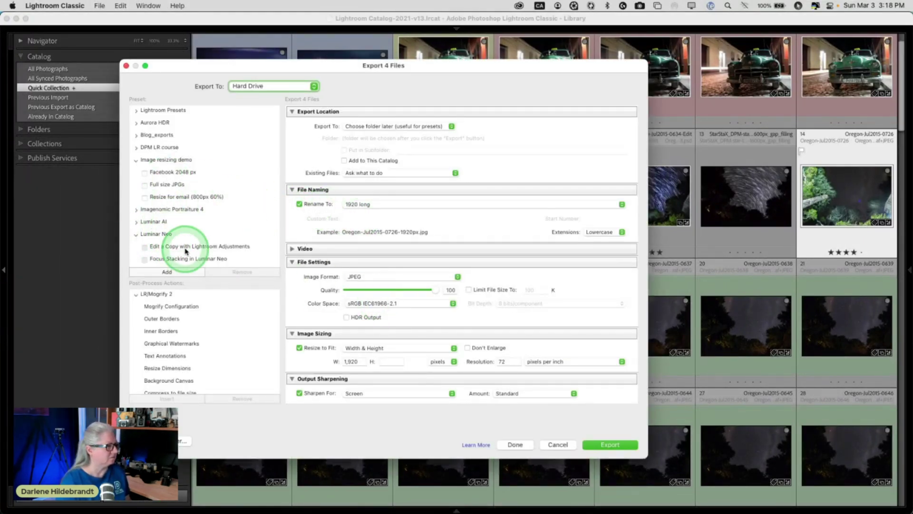
{"action": "scroll", "coordinate": [195, 219], "scroll_direction": "down", "scroll_amount": 10}
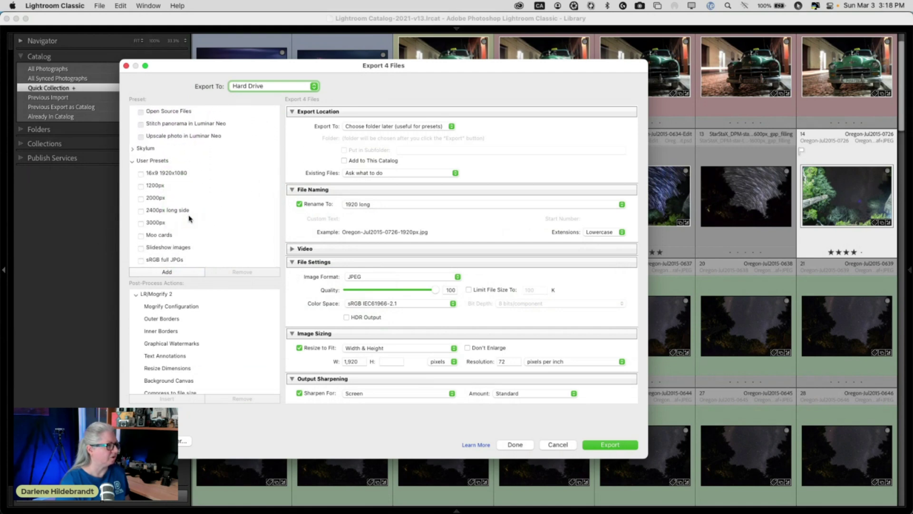
{"action": "left_click", "coordinate": [152, 199]}
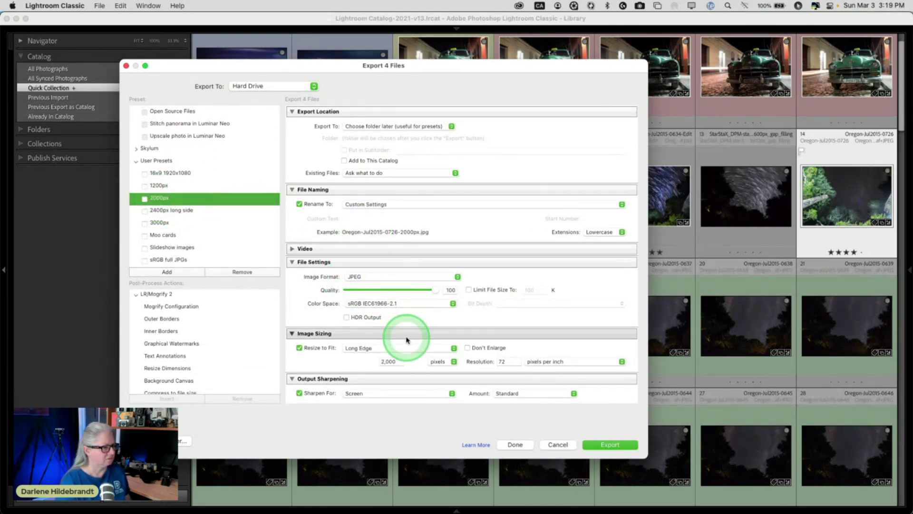
{"action": "double_click", "coordinate": [398, 360]}
{"action": "type", "text": "1"}
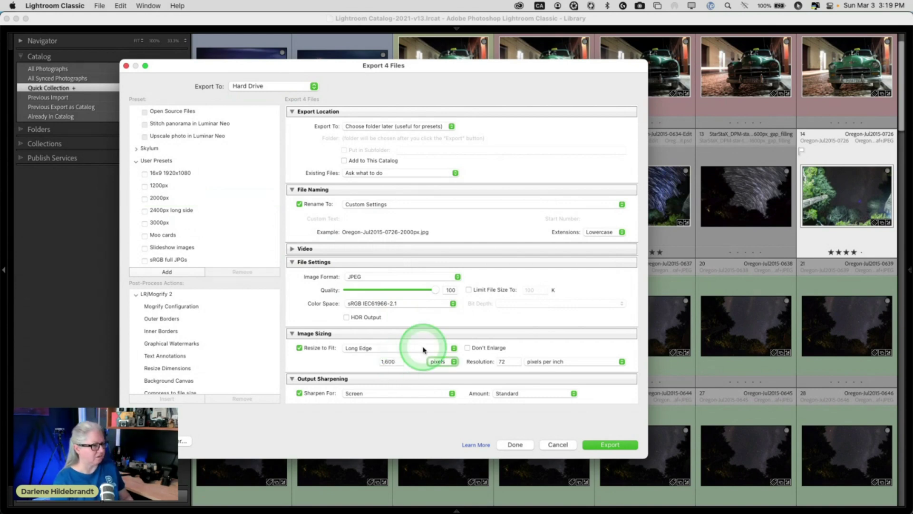
{"action": "scroll", "coordinate": [423, 350], "scroll_direction": "down", "scroll_amount": 2}
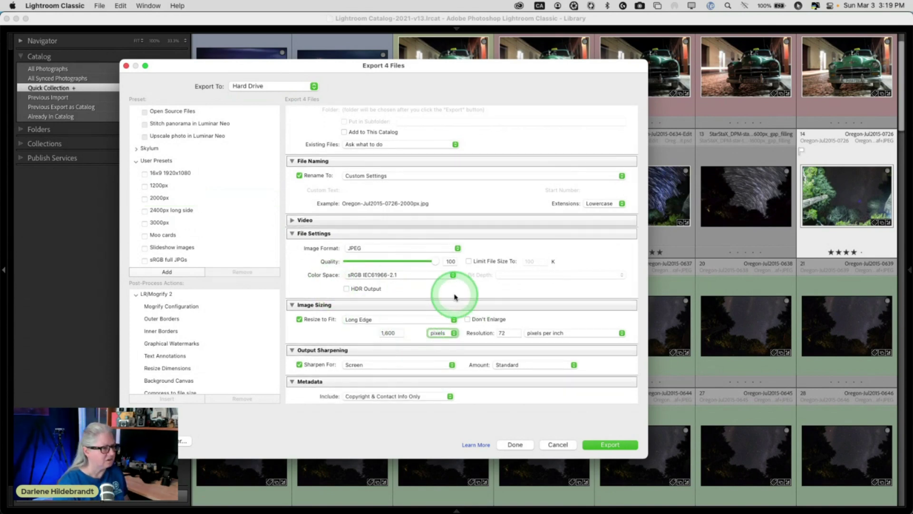
{"action": "scroll", "coordinate": [454, 293], "scroll_direction": "down", "scroll_amount": 3}
{"action": "scroll", "coordinate": [455, 300], "scroll_direction": "down", "scroll_amount": 2}
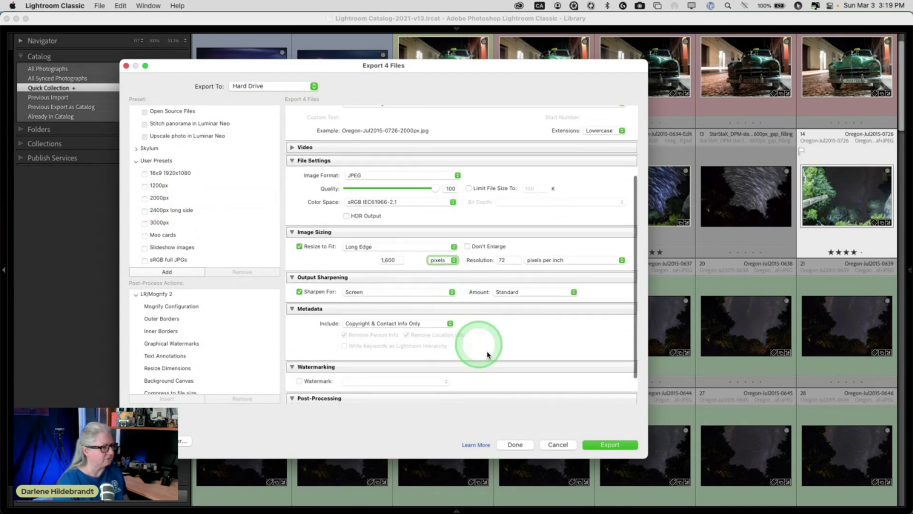
Export the four photos into a new Desktop folder named 'Star trails'
{"action": "left_click", "coordinate": [610, 445]}
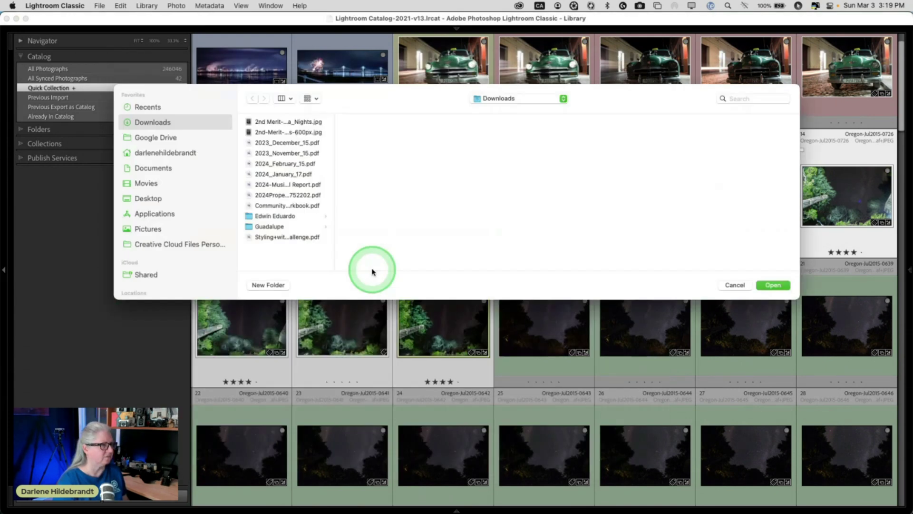
{"action": "left_click", "coordinate": [159, 198]}
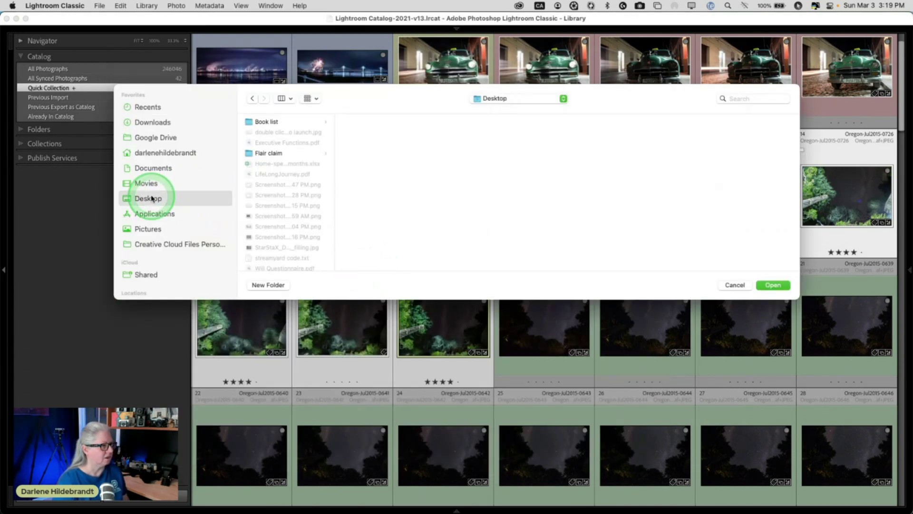
{"action": "left_click", "coordinate": [261, 285]}
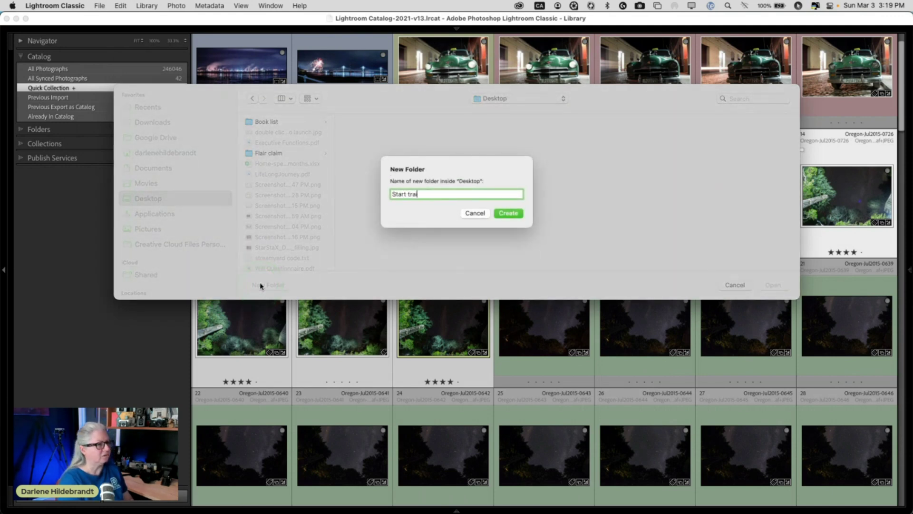
{"action": "type", "text": "Star trails"}
{"action": "key", "text": "Return"}
{"action": "key", "text": "Return"}
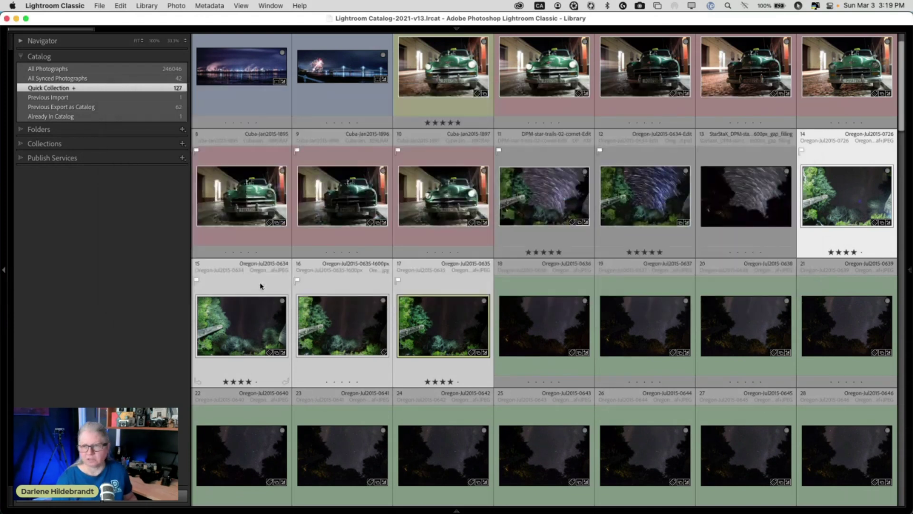
{"action": "left_click", "coordinate": [313, 287]}
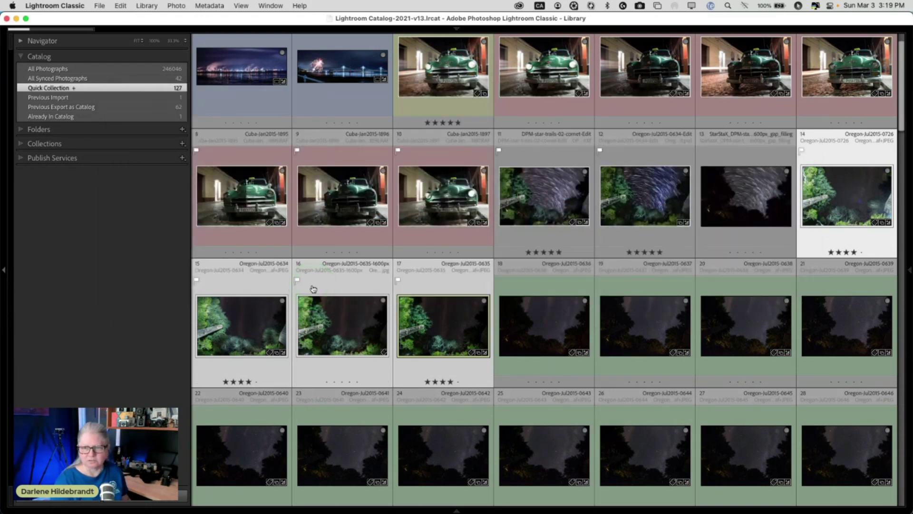
In Finder, move the StarStaX composite into the Star trails folder
{"action": "key", "text": "super+Tab"}
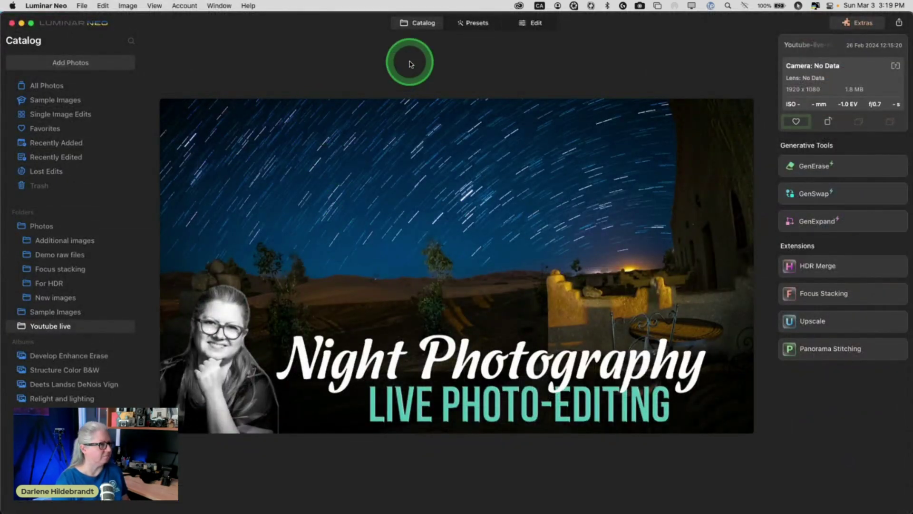
{"action": "left_click", "coordinate": [73, 62]}
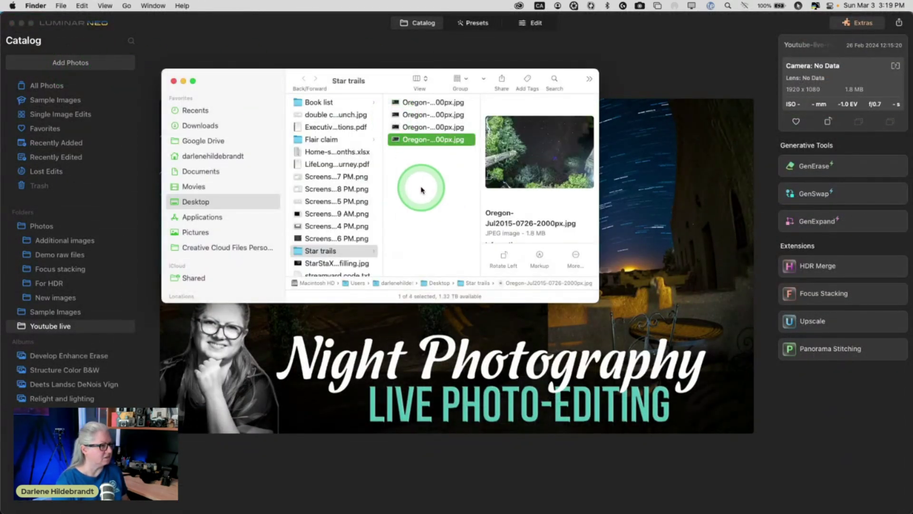
{"action": "left_click_drag", "start_coordinate": [328, 265], "coordinate": [418, 204]}
{"action": "left_click", "coordinate": [320, 42]}
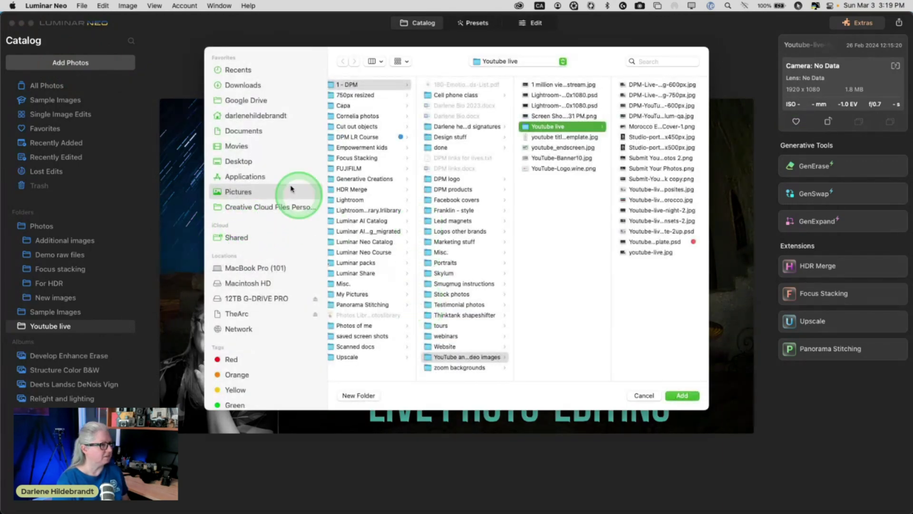
Add the Desktop's Star trails folder to Luminar Neo and open the StarStaX image for editing
{"action": "left_click", "coordinate": [238, 161]}
{"action": "left_click", "coordinate": [362, 210]}
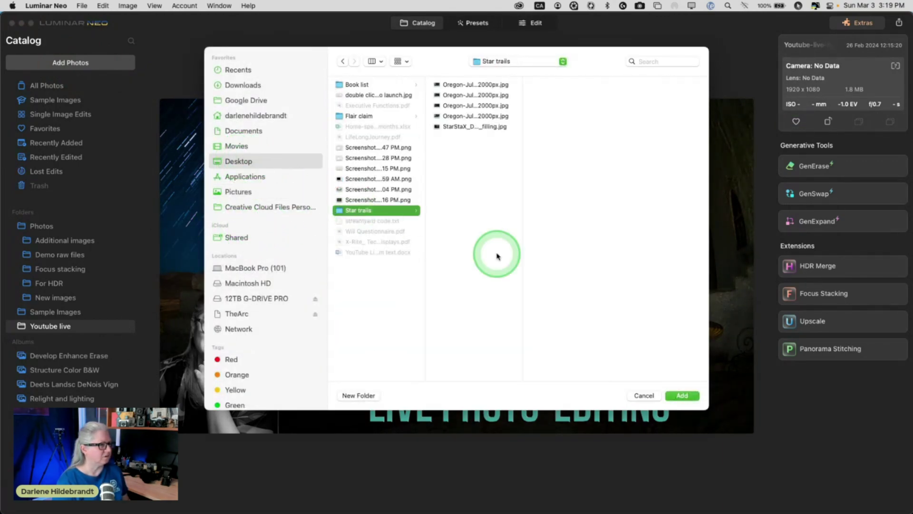
{"action": "left_click", "coordinate": [682, 395]}
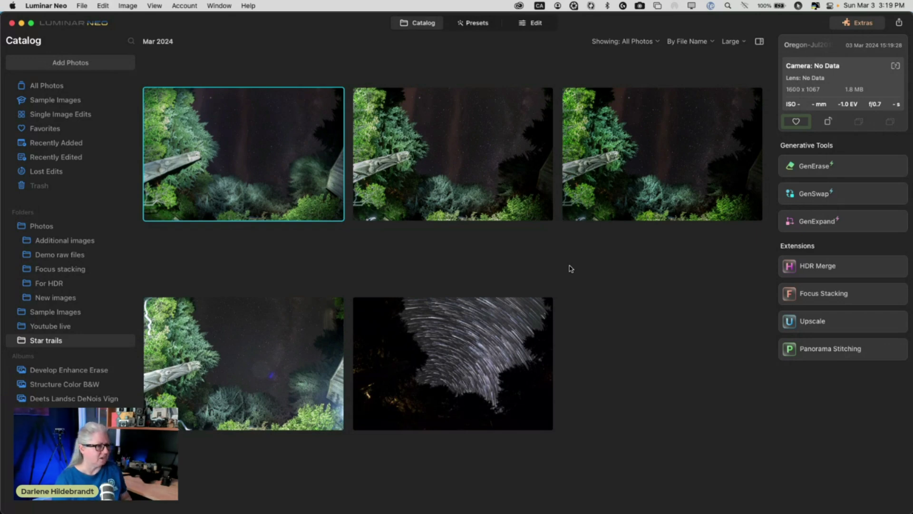
{"action": "left_click", "coordinate": [424, 353]}
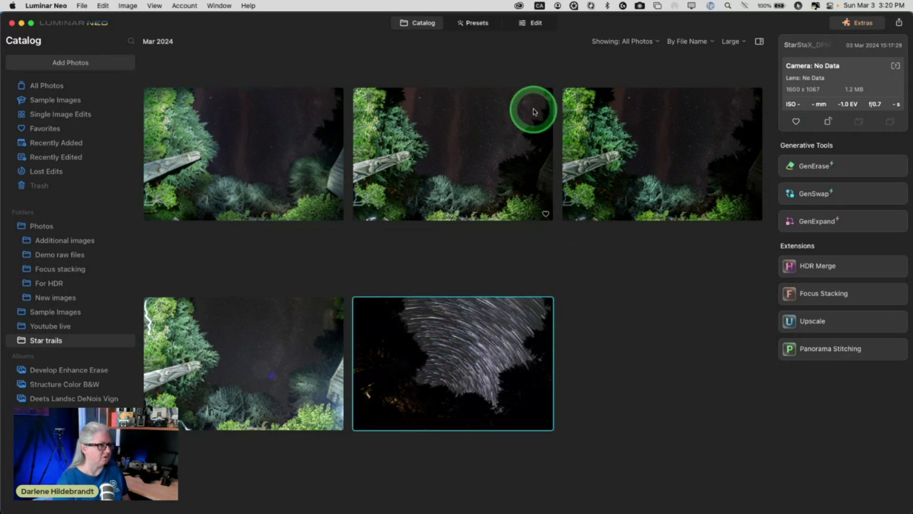
{"action": "left_click", "coordinate": [530, 25]}
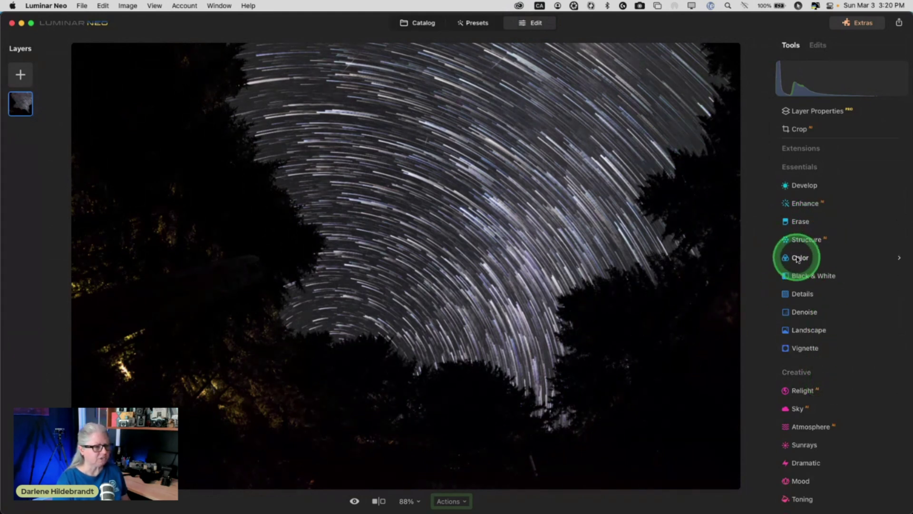
Set Color Harmony's Color Contrast to Amount 38 at Hue 177
{"action": "scroll", "coordinate": [797, 258], "scroll_direction": "down", "scroll_amount": 10}
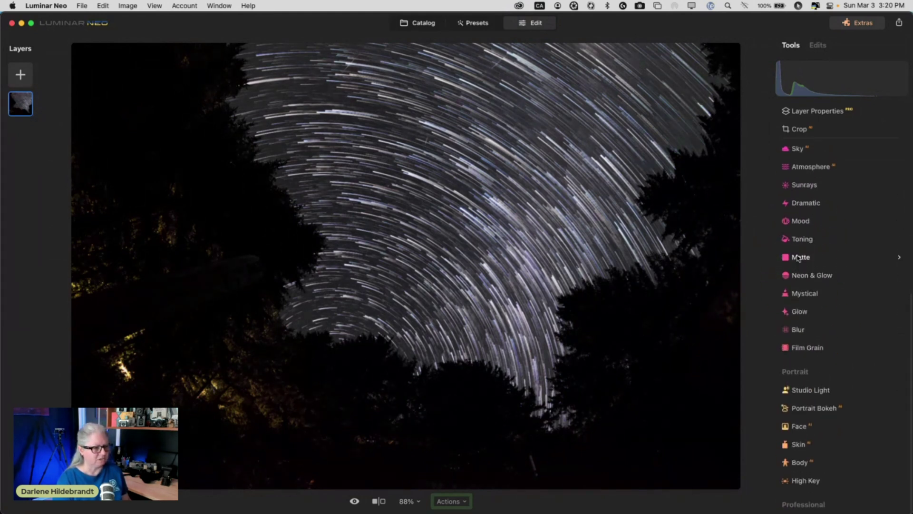
{"action": "scroll", "coordinate": [799, 428], "scroll_direction": "down", "scroll_amount": 3}
{"action": "left_click", "coordinate": [814, 462]}
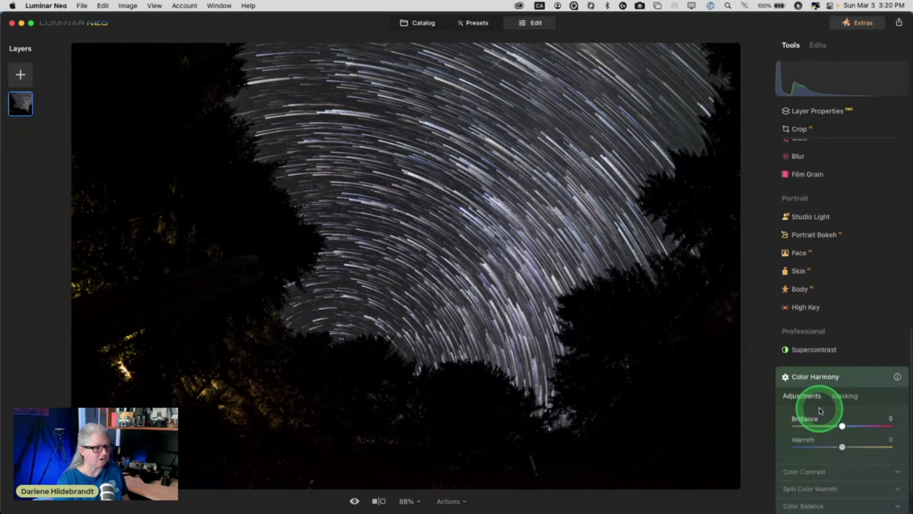
{"action": "left_click", "coordinate": [798, 424]}
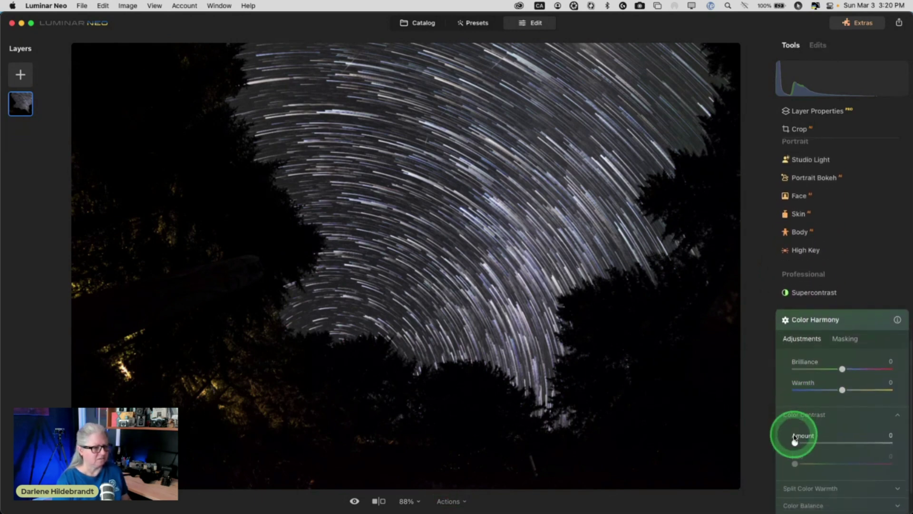
{"action": "left_click_drag", "start_coordinate": [833, 442], "coordinate": [831, 442]}
{"action": "left_click_drag", "start_coordinate": [796, 464], "coordinate": [851, 463]}
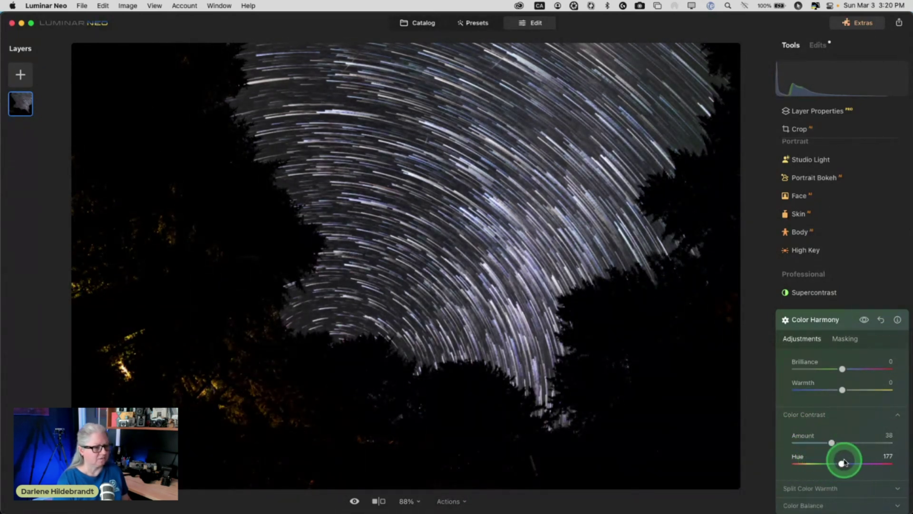
Set Split Color Warmth to Warm -42 and Cool -25, then compare before and after
{"action": "scroll", "coordinate": [817, 404], "scroll_direction": "down", "scroll_amount": 3}
{"action": "left_click", "coordinate": [804, 435]}
{"action": "scroll", "coordinate": [801, 438], "scroll_direction": "down", "scroll_amount": 2}
{"action": "scroll", "coordinate": [801, 444], "scroll_direction": "down", "scroll_amount": 1}
{"action": "left_click", "coordinate": [843, 431]}
{"action": "mouse_move", "coordinate": [842, 431]}
{"action": "left_mouse_down"}
{"action": "mouse_move", "coordinate": [780, 430]}
{"action": "mouse_move", "coordinate": [866, 430]}
{"action": "mouse_move", "coordinate": [829, 431]}
{"action": "left_mouse_up"}
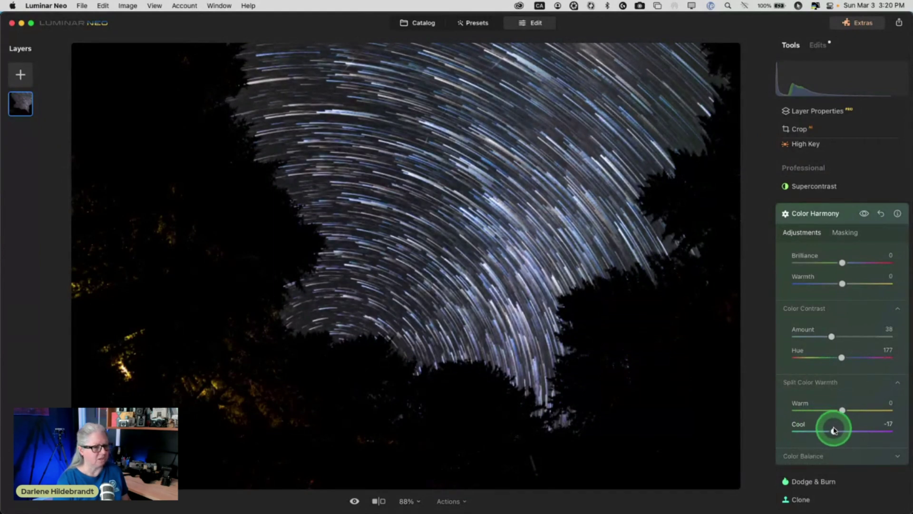
{"action": "left_click_drag", "start_coordinate": [842, 410], "coordinate": [822, 409]}
{"action": "left_click", "coordinate": [864, 214]}
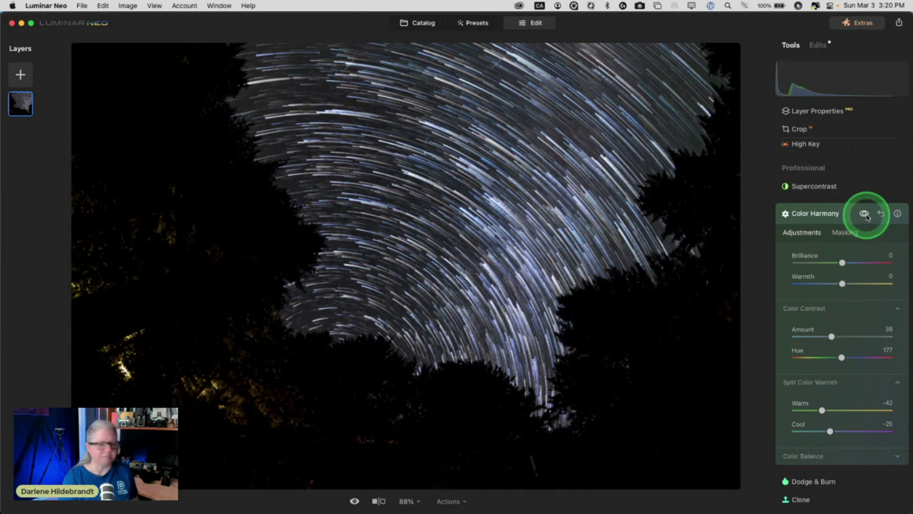
{"action": "left_click", "coordinate": [867, 216]}
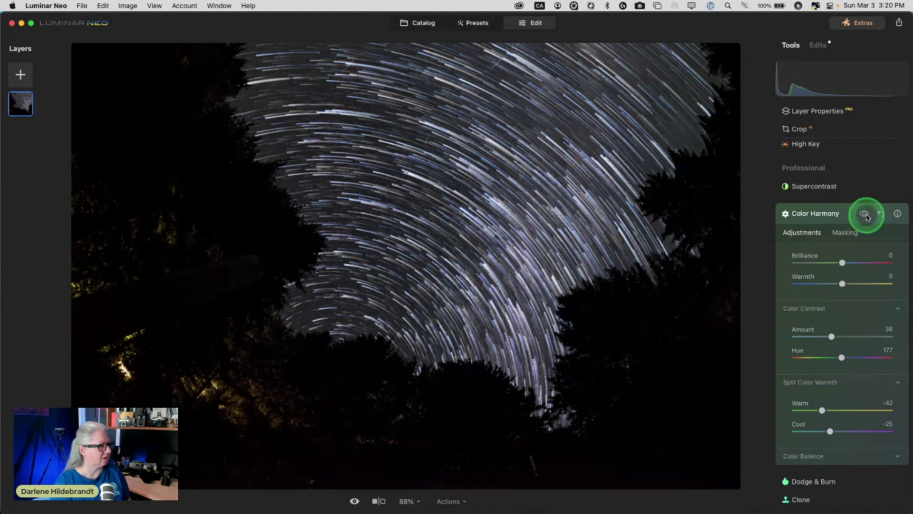
Give the Dramatic effect Amount 26 and Local Contrast 56, checking shadow clipping
{"action": "left_click", "coordinate": [847, 219]}
{"action": "key", "text": "j"}
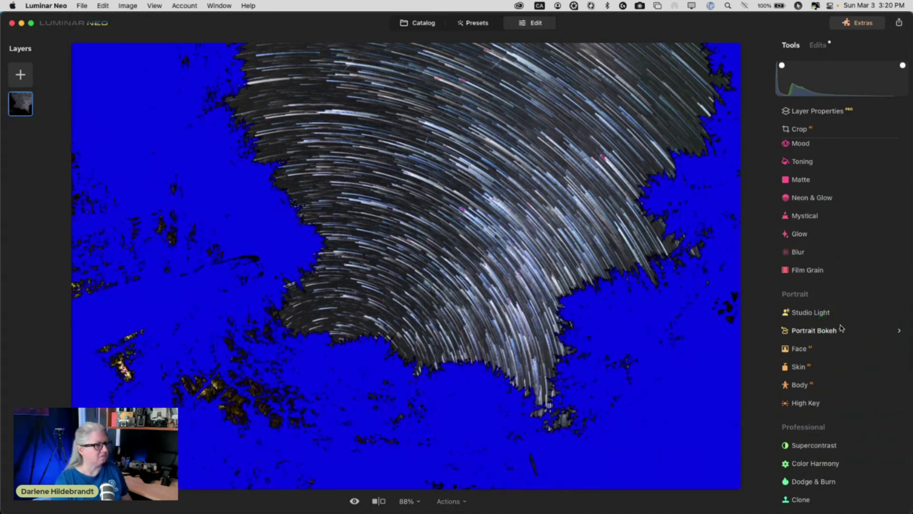
{"action": "key", "text": "j"}
{"action": "scroll", "coordinate": [841, 327], "scroll_direction": "up", "scroll_amount": 5}
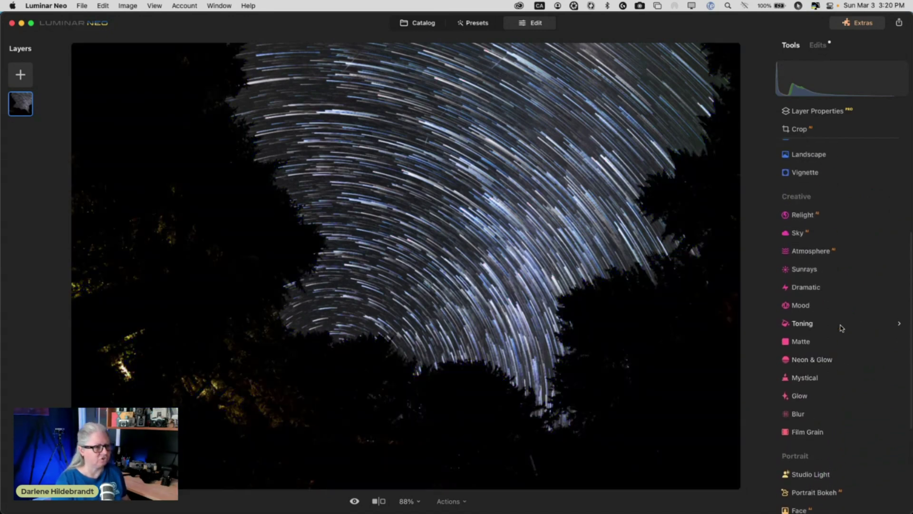
{"action": "scroll", "coordinate": [841, 327], "scroll_direction": "up", "scroll_amount": 3}
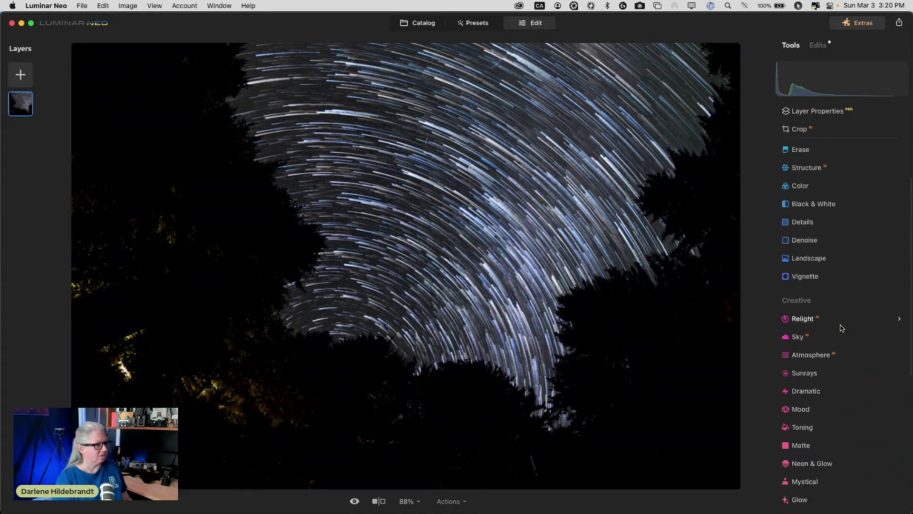
{"action": "scroll", "coordinate": [841, 327], "scroll_direction": "down", "scroll_amount": 3}
{"action": "left_click", "coordinate": [804, 298]}
{"action": "scroll", "coordinate": [801, 305], "scroll_direction": "down", "scroll_amount": 1}
{"action": "left_click_drag", "start_coordinate": [793, 316], "coordinate": [813, 316]}
{"action": "left_click", "coordinate": [814, 317]}
{"action": "key", "text": "j"}
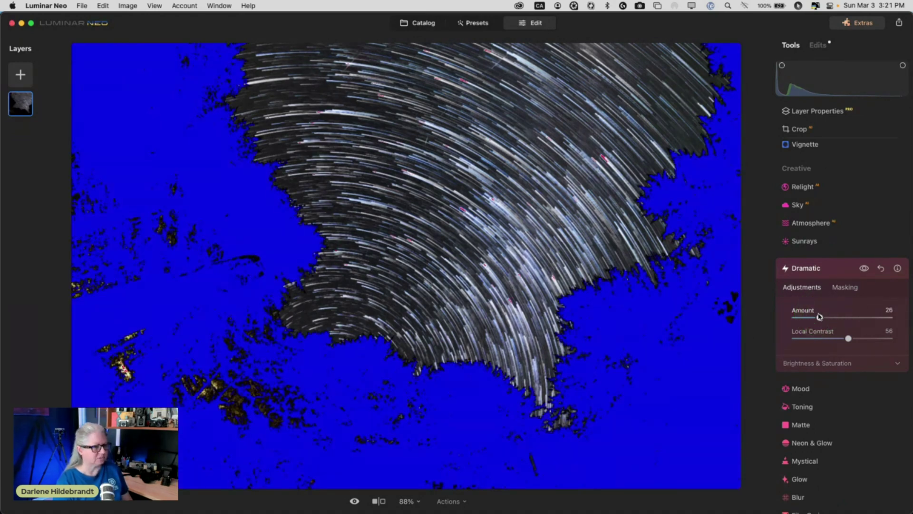
{"action": "key", "text": "j"}
Lower Dramatic Brightness to -9 and Saturation to -25 while watching for clipping
{"action": "left_click", "coordinate": [807, 363]}
{"action": "mouse_move", "coordinate": [842, 391]}
{"action": "left_mouse_down"}
{"action": "mouse_move", "coordinate": [855, 391]}
{"action": "mouse_move", "coordinate": [816, 389]}
{"action": "mouse_move", "coordinate": [864, 390]}
{"action": "mouse_move", "coordinate": [836, 389]}
{"action": "left_mouse_up"}
{"action": "key", "text": "j"}
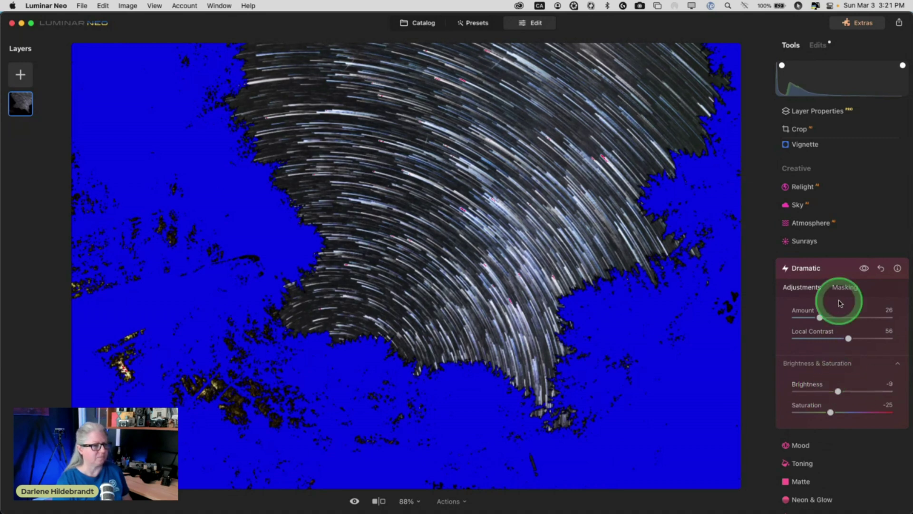
{"action": "key", "text": "j"}
{"action": "left_click", "coordinate": [825, 268]}
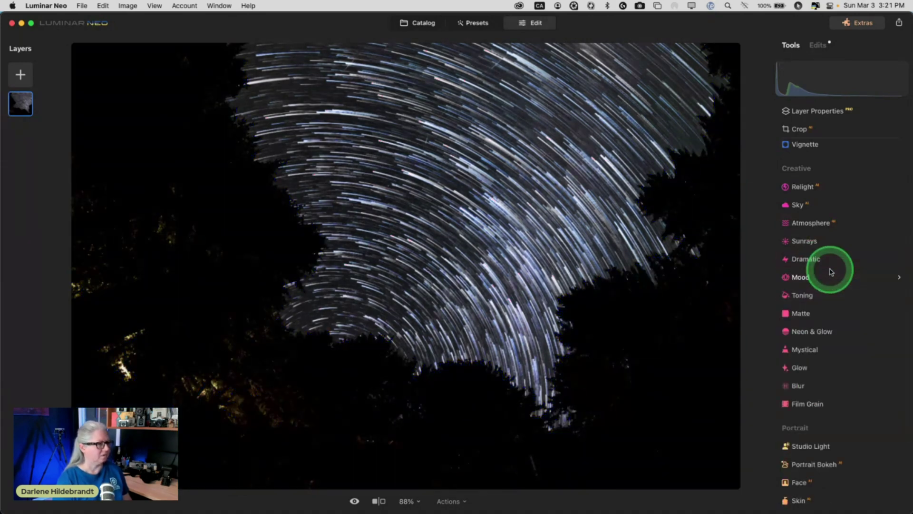
Load the light-painted Oregon tree photo as a new image layer
{"action": "left_click", "coordinate": [21, 75]}
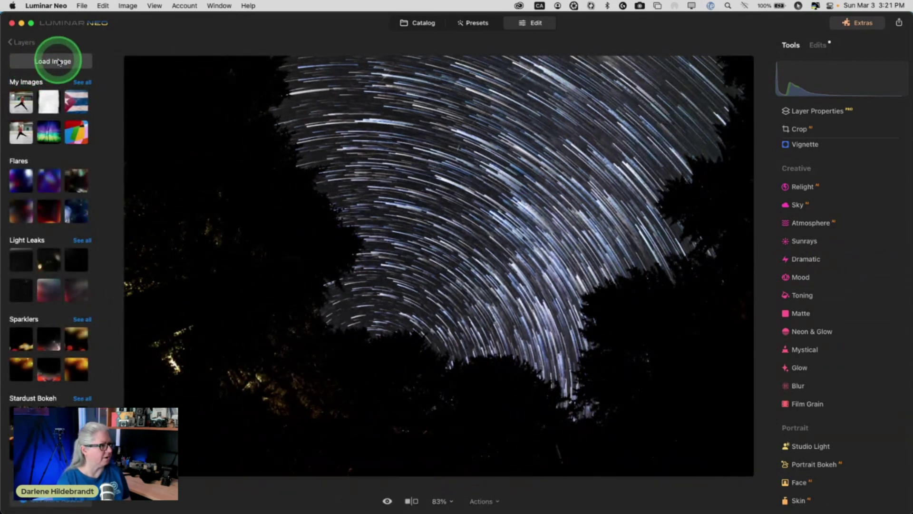
{"action": "left_click", "coordinate": [57, 62]}
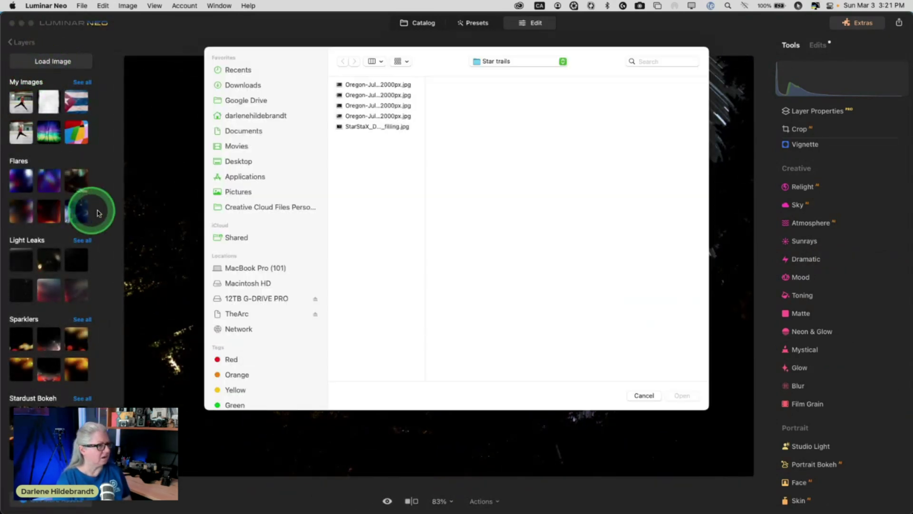
{"action": "left_click", "coordinate": [364, 87]}
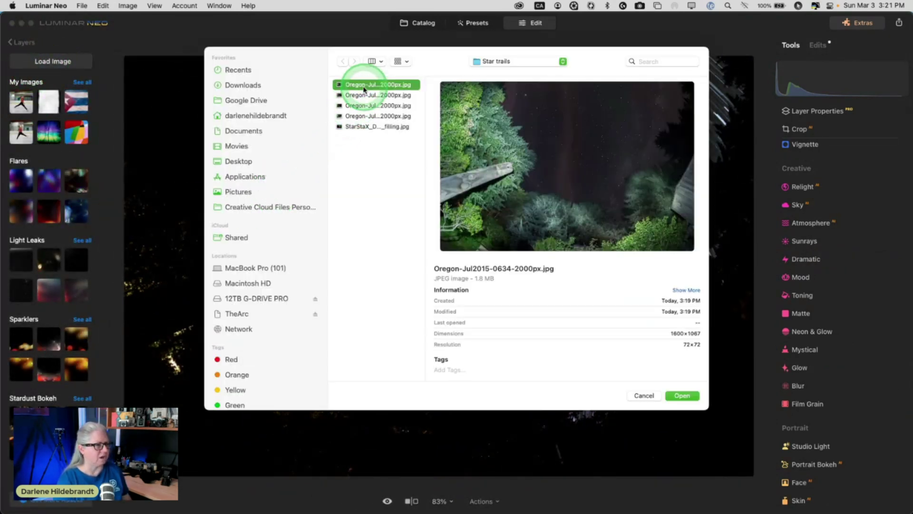
{"action": "key", "text": "Down"}
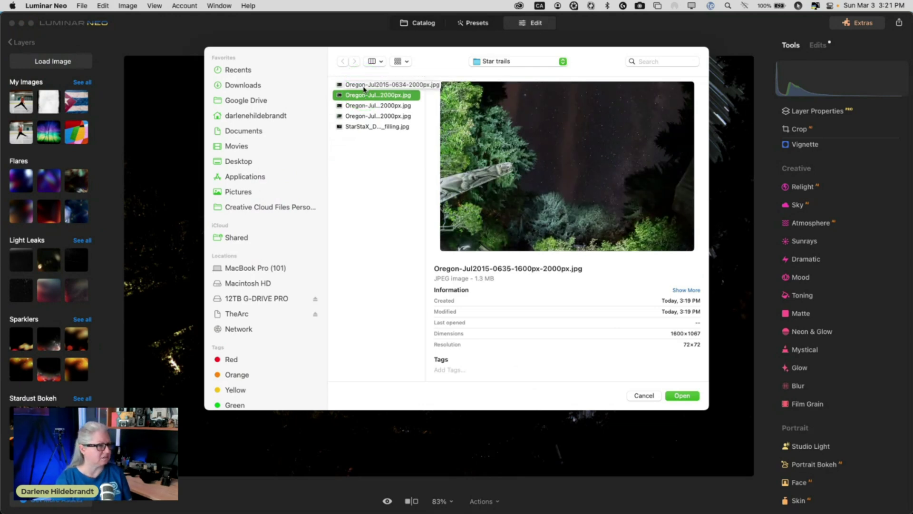
{"action": "key", "text": "Return"}
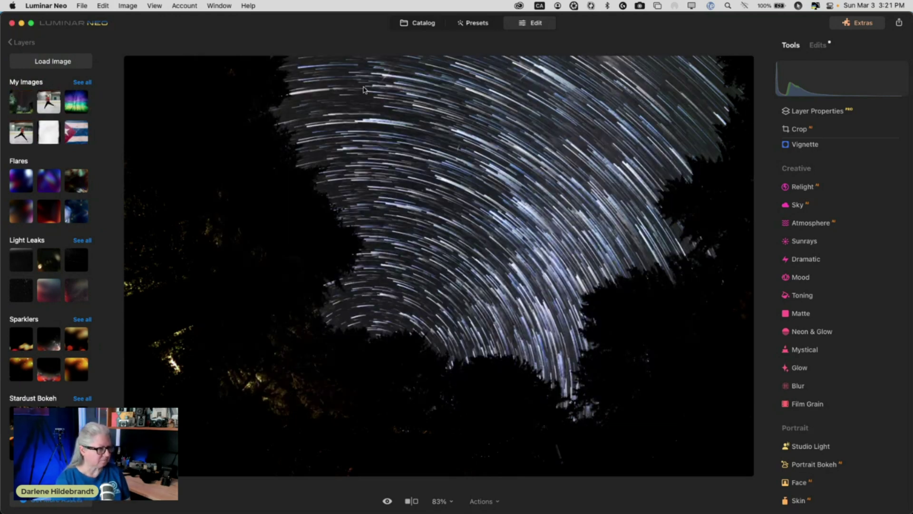
{"action": "left_click", "coordinate": [21, 102]}
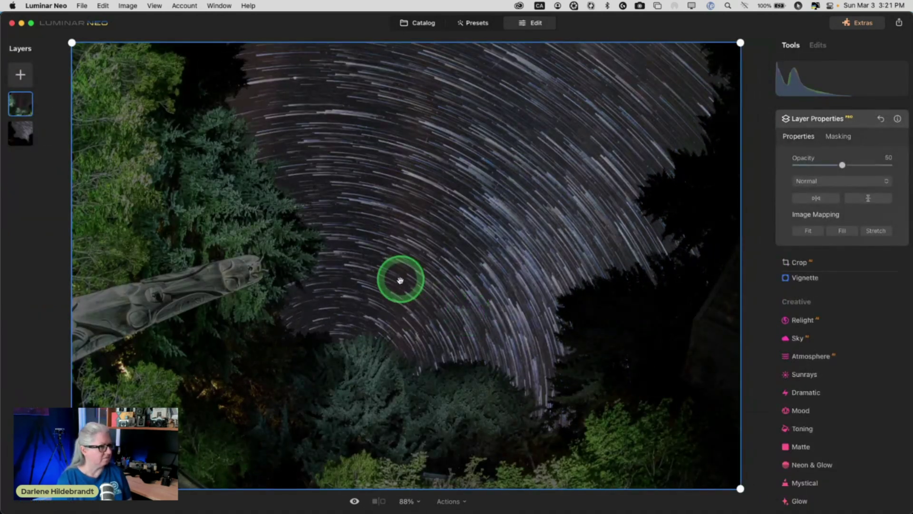
Set the new layer to 100% opacity with the Lighten blend mode
{"action": "double_click", "coordinate": [841, 165]}
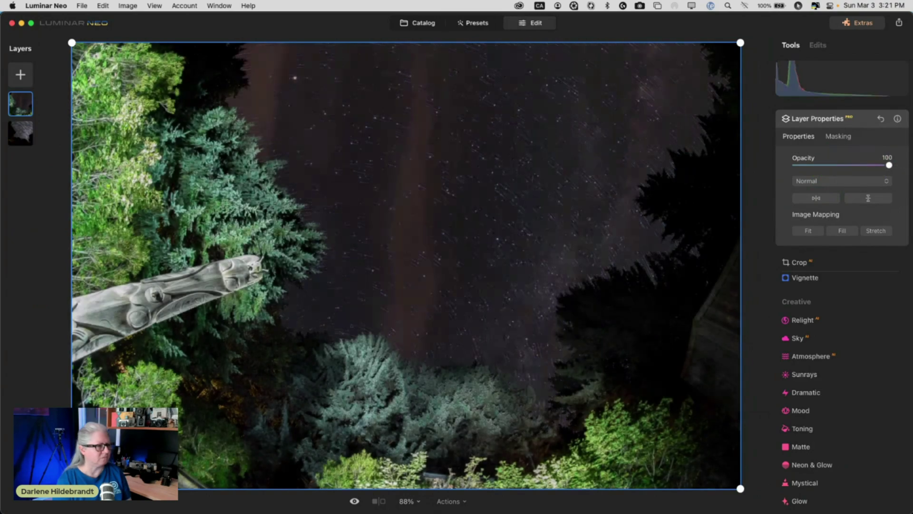
{"action": "left_click", "coordinate": [812, 181]}
{"action": "left_click", "coordinate": [812, 235]}
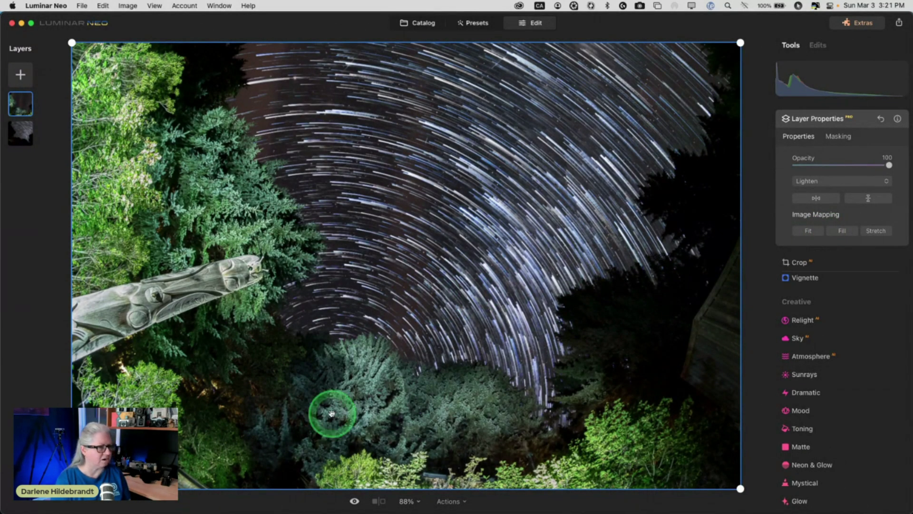
Set up an Erase brush mask on the top layer and erase at the lower left
{"action": "left_click", "coordinate": [837, 139]}
{"action": "left_click", "coordinate": [804, 157]}
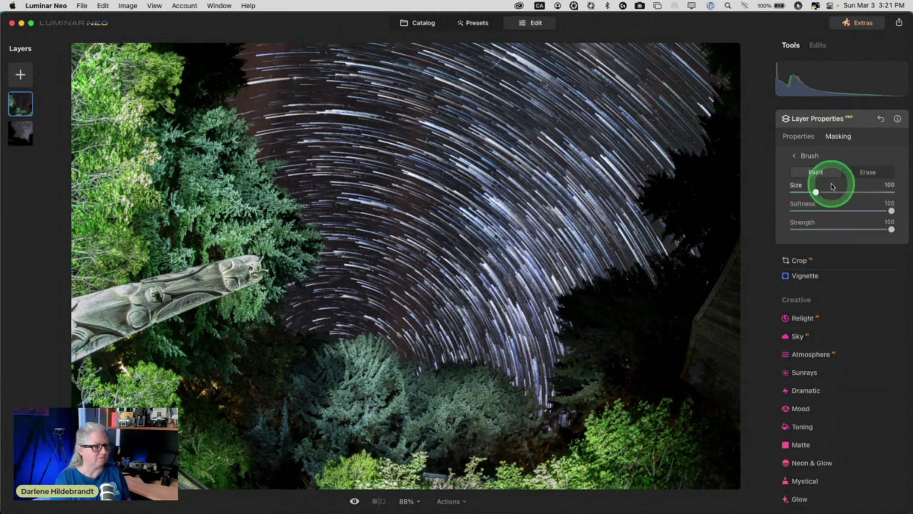
{"action": "left_click", "coordinate": [869, 171]}
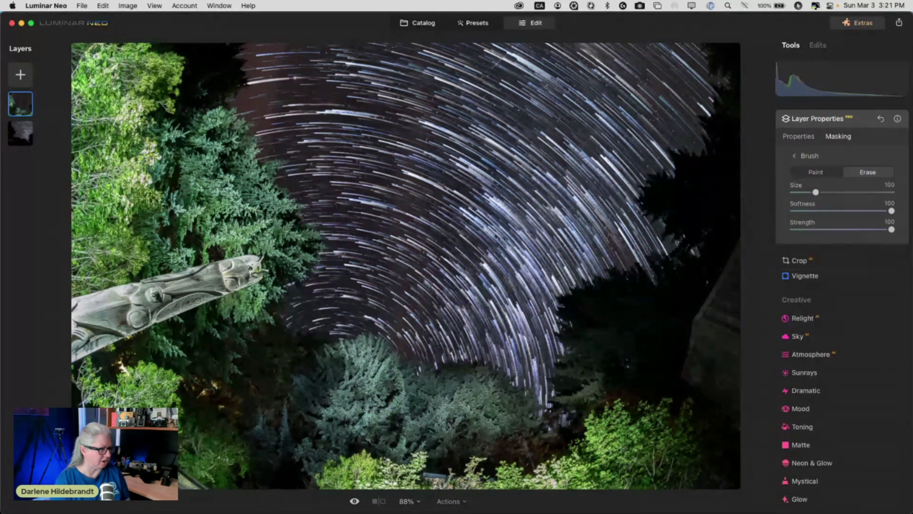
{"action": "left_click_drag", "start_coordinate": [856, 229], "coordinate": [872, 230]}
{"action": "left_click_drag", "start_coordinate": [132, 488], "coordinate": [132, 488]}
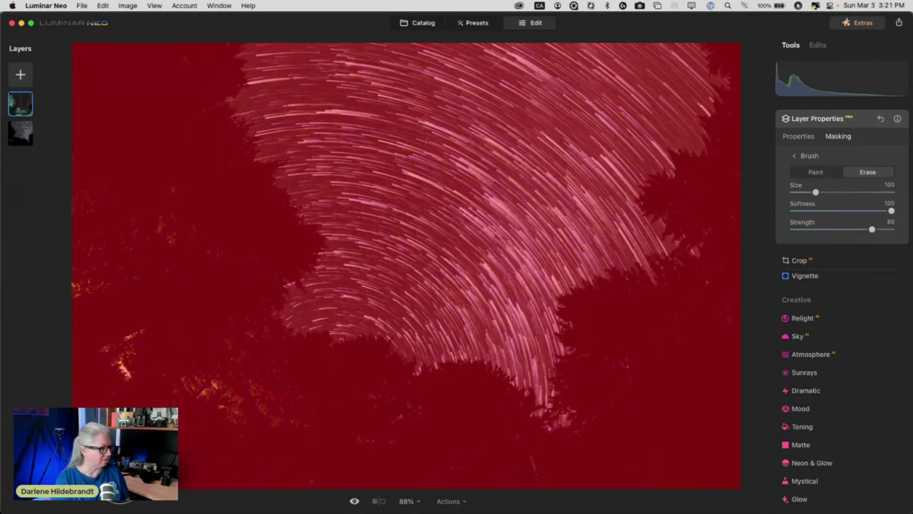
{"action": "left_click_drag", "start_coordinate": [41, 478], "coordinate": [41, 494]}
{"action": "left_click_drag", "start_coordinate": [2, 470], "coordinate": [2, 471]}
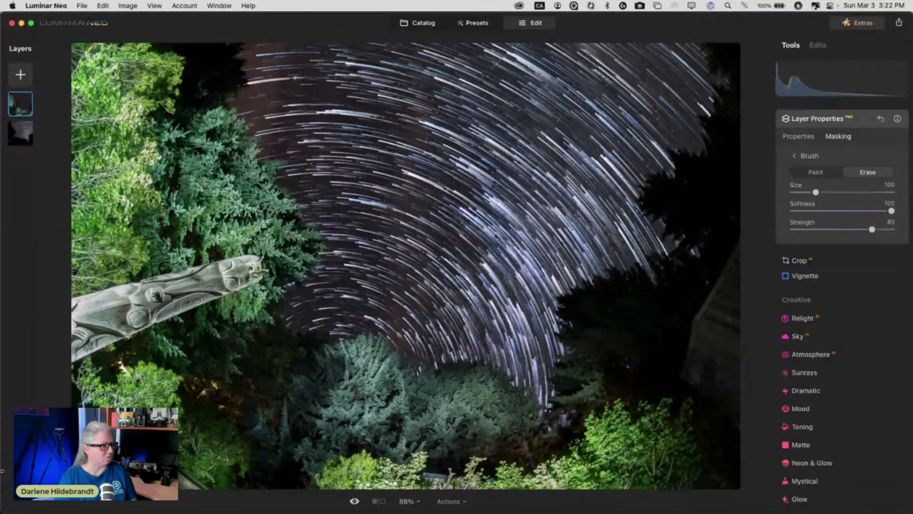
With Strength 27 and Size 172, erase the top-left corner and more of the lower left
{"action": "left_click", "coordinate": [819, 229]}
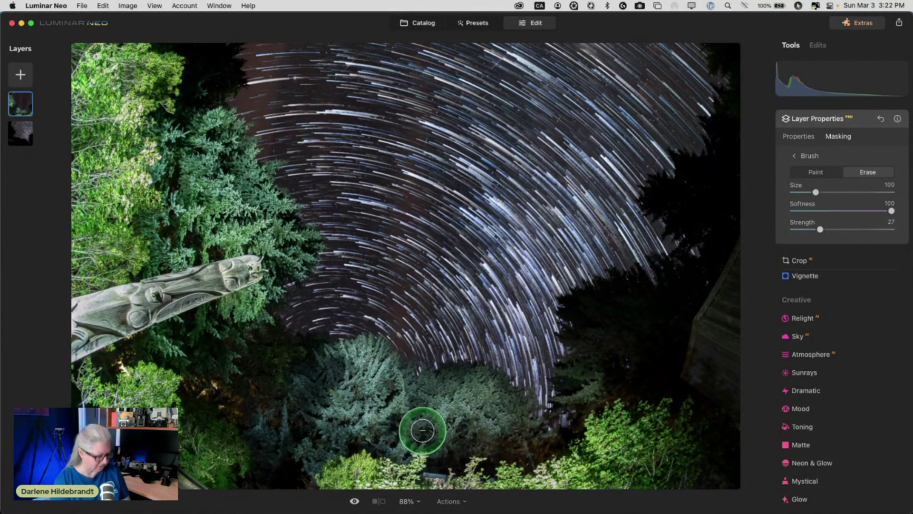
{"action": "key", "text": "bracketright"}
{"action": "key", "text": "bracketright"}
{"action": "key", "text": "bracketright"}
{"action": "key", "text": "bracketright"}
{"action": "key", "text": "bracketright"}
{"action": "key", "text": "bracketright"}
{"action": "key", "text": "bracketright"}
{"action": "mouse_move", "coordinate": [329, 481]}
{"action": "left_mouse_down"}
{"action": "mouse_move", "coordinate": [614, 466]}
{"action": "mouse_move", "coordinate": [638, 435]}
{"action": "mouse_move", "coordinate": [803, 402]}
{"action": "left_mouse_up"}
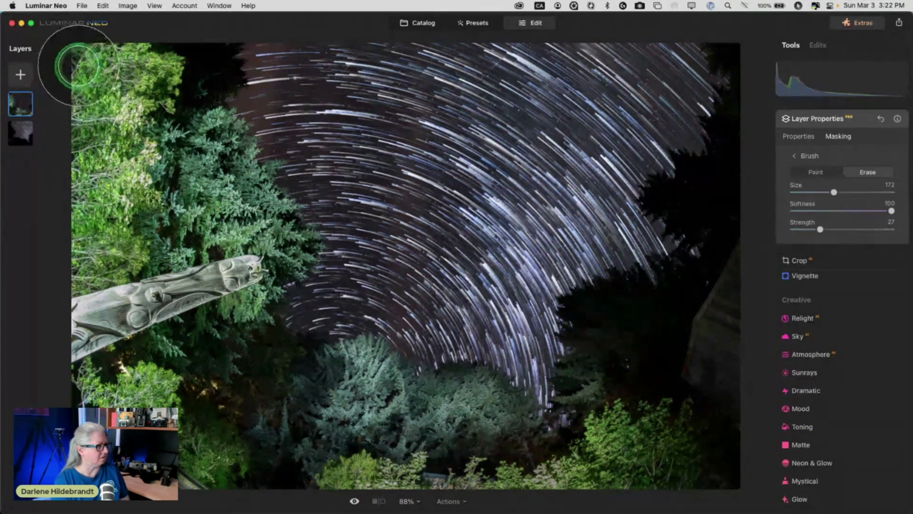
{"action": "mouse_move", "coordinate": [78, 65]}
{"action": "left_mouse_down"}
{"action": "mouse_move", "coordinate": [123, 67]}
{"action": "mouse_move", "coordinate": [76, 173]}
{"action": "mouse_move", "coordinate": [92, 245]}
{"action": "mouse_move", "coordinate": [8, 249]}
{"action": "mouse_move", "coordinate": [14, 343]}
{"action": "left_mouse_up"}
{"action": "mouse_move", "coordinate": [109, 381]}
{"action": "left_mouse_down"}
{"action": "mouse_move", "coordinate": [143, 395]}
{"action": "mouse_move", "coordinate": [152, 419]}
{"action": "left_mouse_up"}
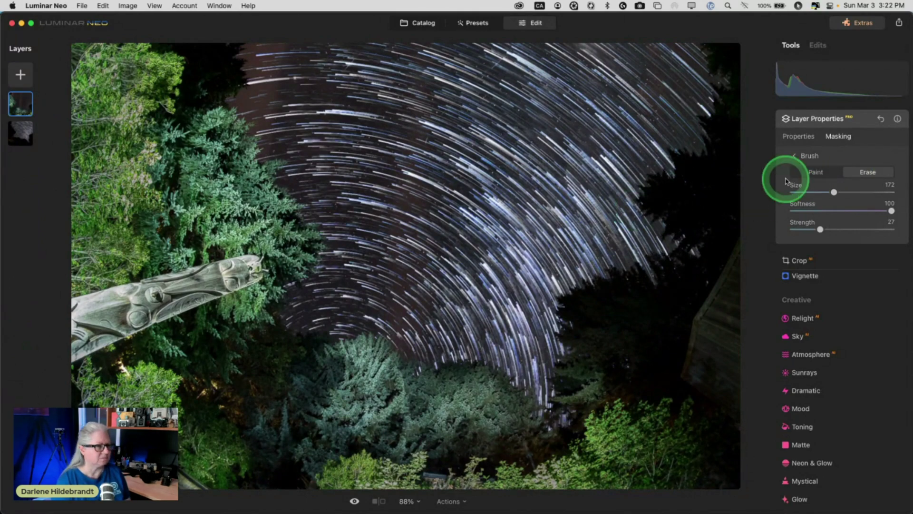
{"action": "left_click", "coordinate": [806, 156]}
{"action": "left_click", "coordinate": [803, 137]}
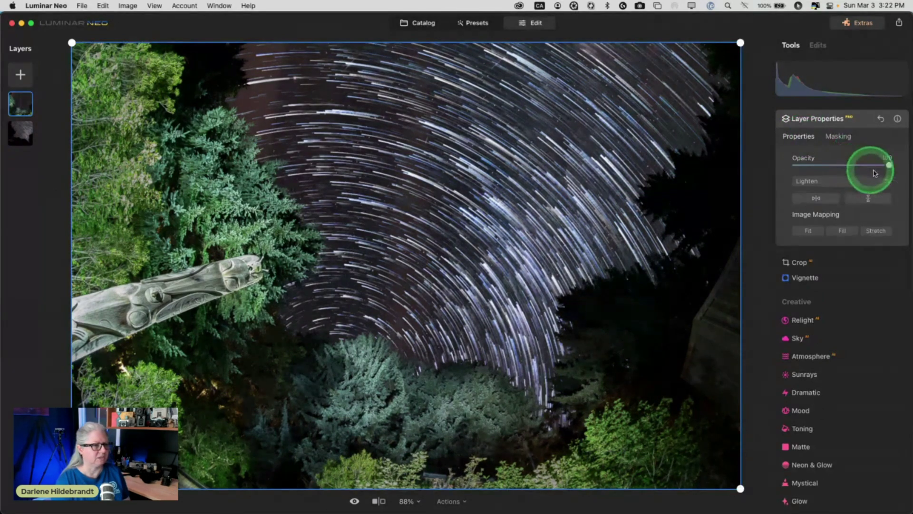
{"action": "mouse_move", "coordinate": [888, 165]}
{"action": "left_mouse_down"}
{"action": "mouse_move", "coordinate": [870, 162]}
{"action": "mouse_move", "coordinate": [896, 168]}
{"action": "mouse_move", "coordinate": [877, 163]}
{"action": "mouse_move", "coordinate": [888, 166]}
{"action": "left_mouse_up"}
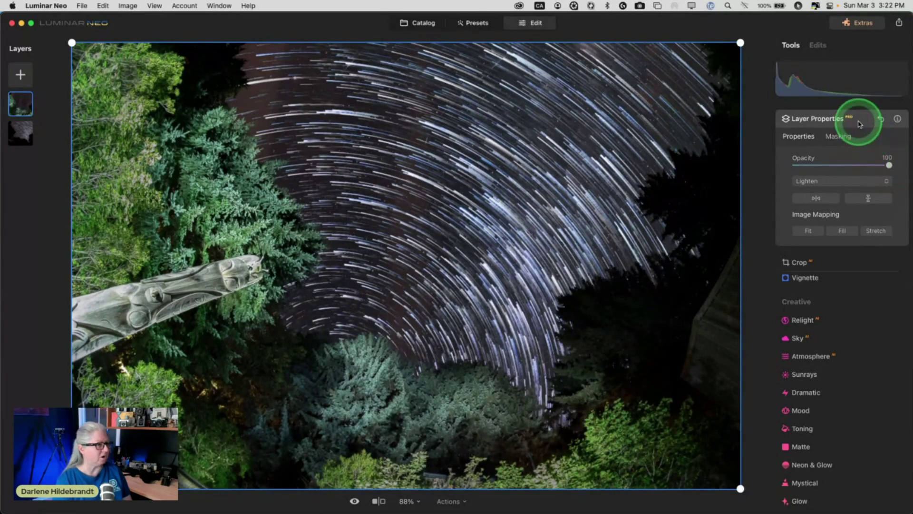
Set Landscape's Golden Hour to 7, Foliage Enhancer to 11 and Foliage Hue to -36
{"action": "left_click", "coordinate": [861, 119]}
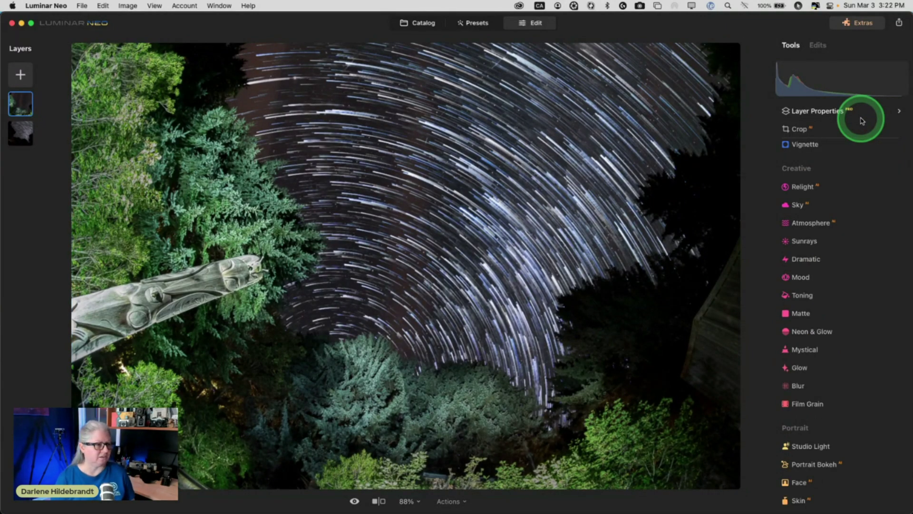
{"action": "left_click", "coordinate": [848, 308]}
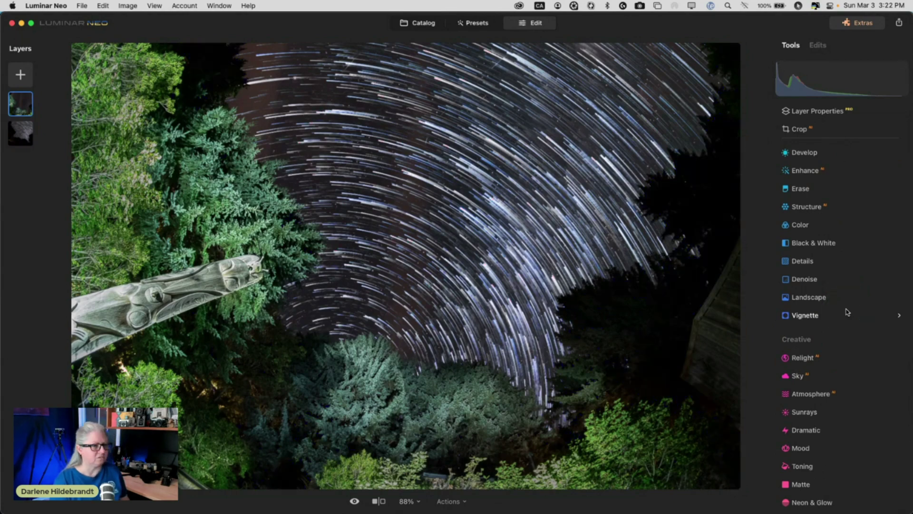
{"action": "left_click_drag", "start_coordinate": [822, 274], "coordinate": [825, 223]}
{"action": "left_click", "coordinate": [815, 292]}
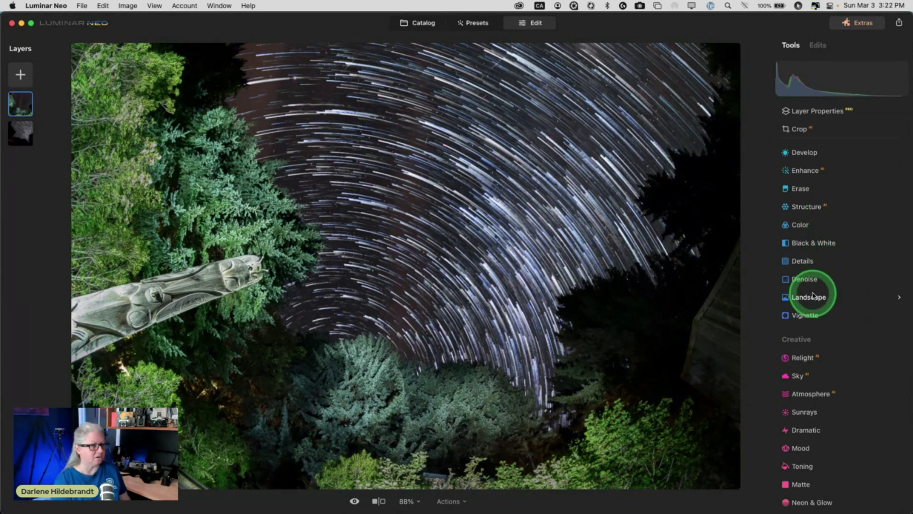
{"action": "scroll", "coordinate": [813, 295], "scroll_direction": "down", "scroll_amount": 2}
{"action": "left_click", "coordinate": [810, 273]}
{"action": "left_click_drag", "start_coordinate": [795, 301], "coordinate": [825, 341]}
{"action": "left_click", "coordinate": [864, 230]}
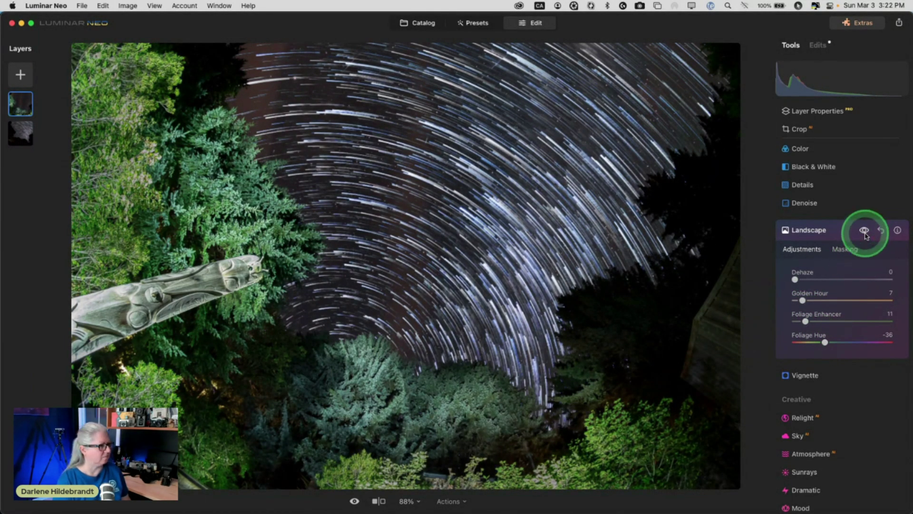
{"action": "left_click", "coordinate": [864, 231]}
{"action": "left_click", "coordinate": [842, 234]}
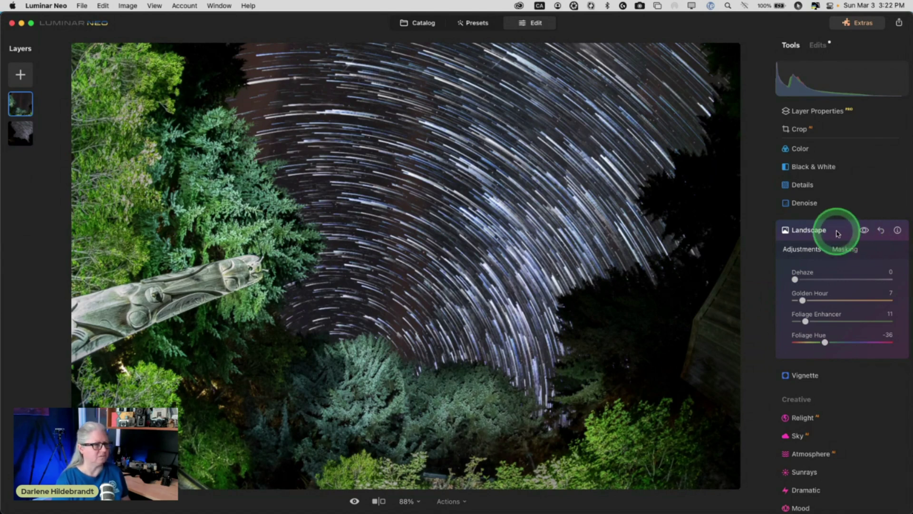
In Develop, add Smart Contrast 18 and nudge the tint slightly
{"action": "left_click", "coordinate": [802, 184]}
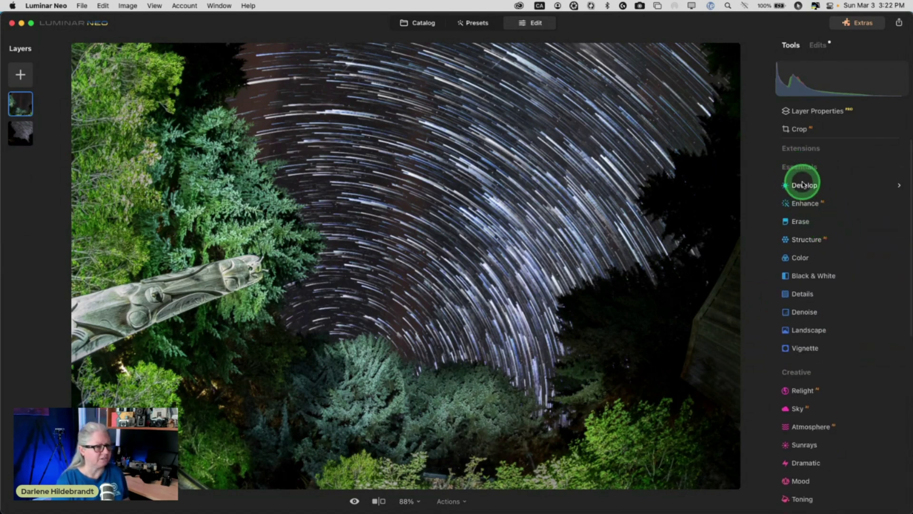
{"action": "left_click_drag", "start_coordinate": [843, 281], "coordinate": [799, 280]}
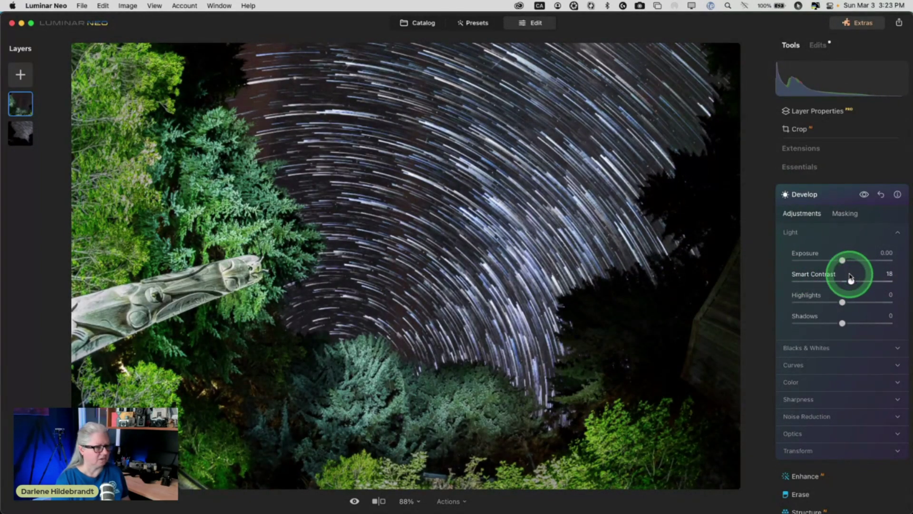
{"action": "scroll", "coordinate": [832, 283], "scroll_direction": "down", "scroll_amount": 3}
{"action": "left_click", "coordinate": [803, 309]}
{"action": "scroll", "coordinate": [804, 312], "scroll_direction": "down", "scroll_amount": 2}
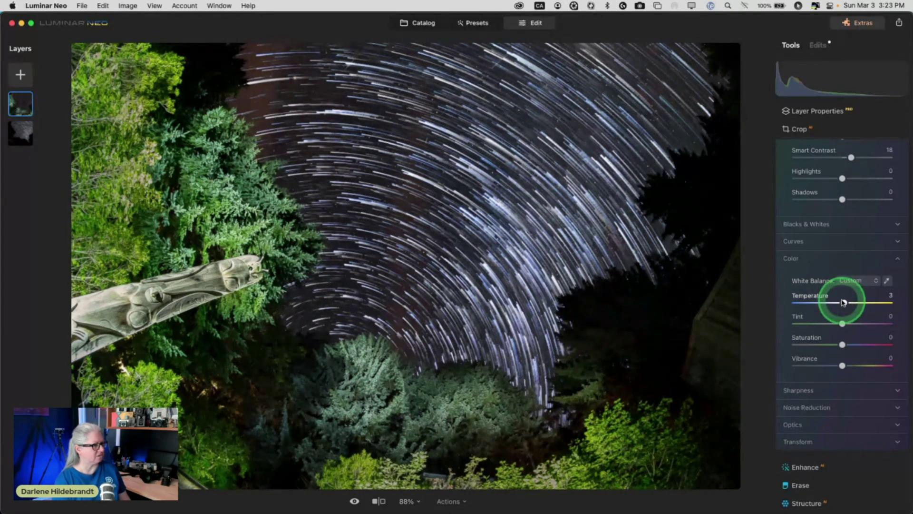
{"action": "left_click", "coordinate": [842, 324]}
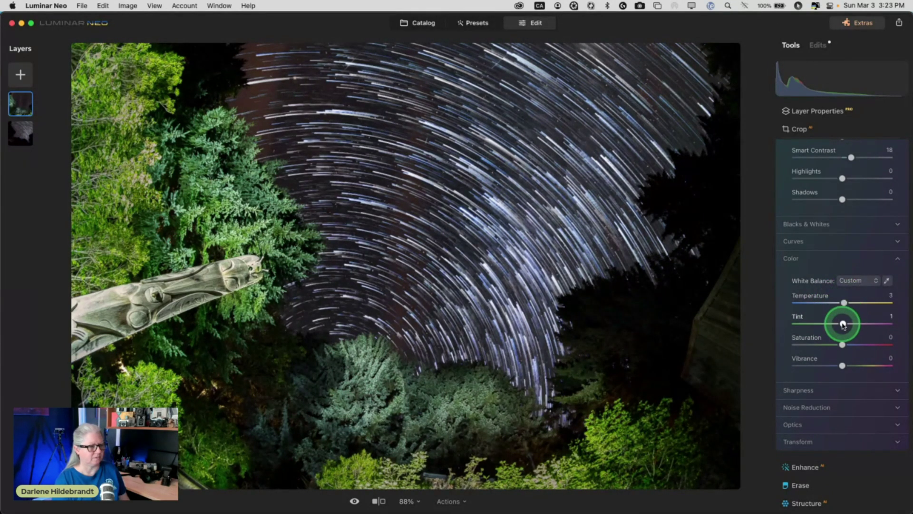
Darken Exposure to -0.79, cool the temperature slightly and pull Highlights to -4
{"action": "scroll", "coordinate": [818, 249], "scroll_direction": "up", "scroll_amount": 2}
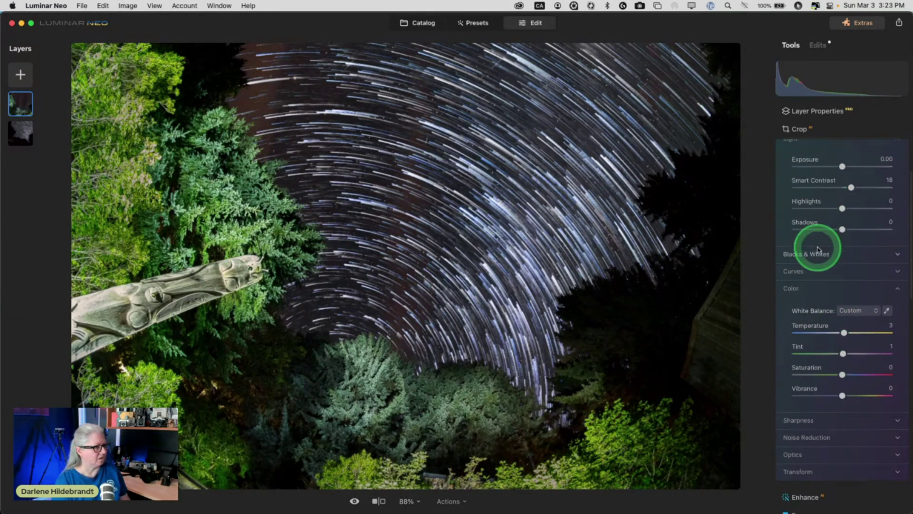
{"action": "scroll", "coordinate": [818, 249], "scroll_direction": "up", "scroll_amount": 2}
{"action": "left_click", "coordinate": [842, 234]}
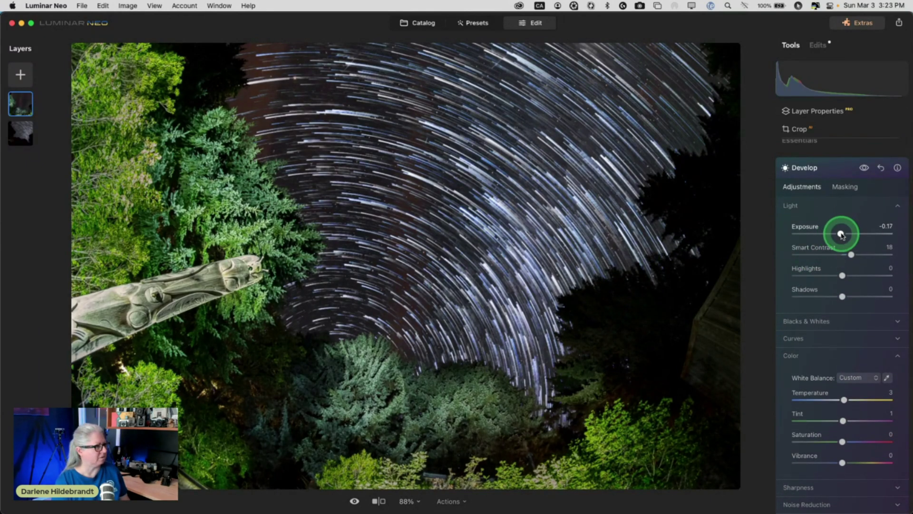
{"action": "left_click_drag", "start_coordinate": [839, 234], "coordinate": [836, 234]}
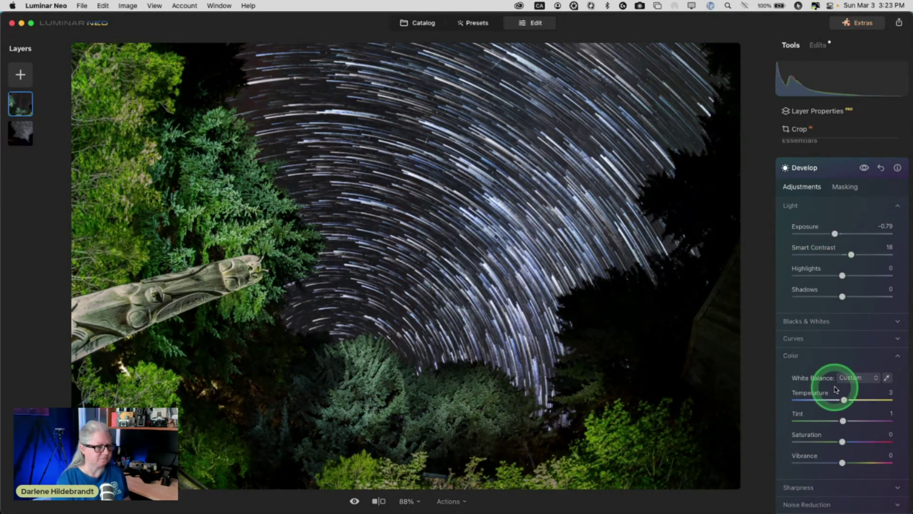
{"action": "left_click_drag", "start_coordinate": [844, 399], "coordinate": [843, 398]}
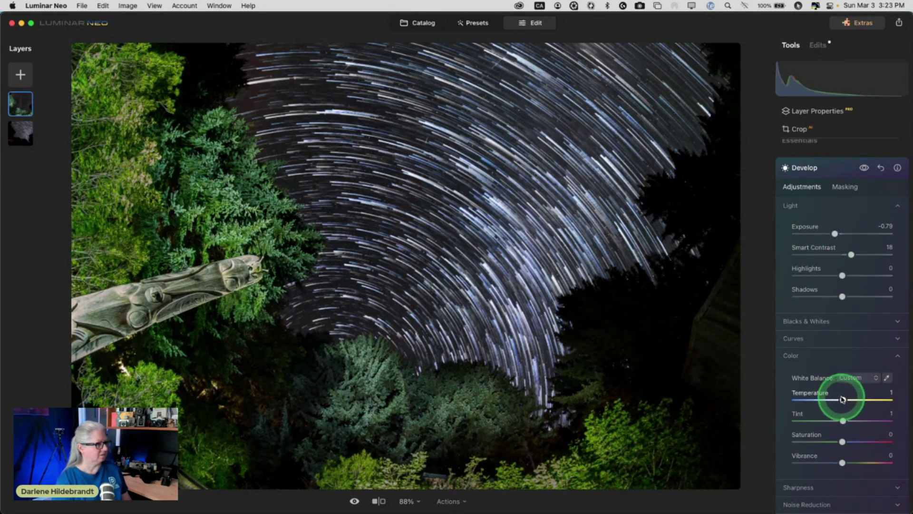
{"action": "mouse_move", "coordinate": [842, 275]}
{"action": "left_mouse_down"}
{"action": "mouse_move", "coordinate": [832, 274]}
{"action": "mouse_move", "coordinate": [885, 272]}
{"action": "mouse_move", "coordinate": [841, 276]}
{"action": "left_mouse_up"}
{"action": "left_click_drag", "start_coordinate": [840, 195], "coordinate": [837, 175]}
{"action": "left_click", "coordinate": [839, 173]}
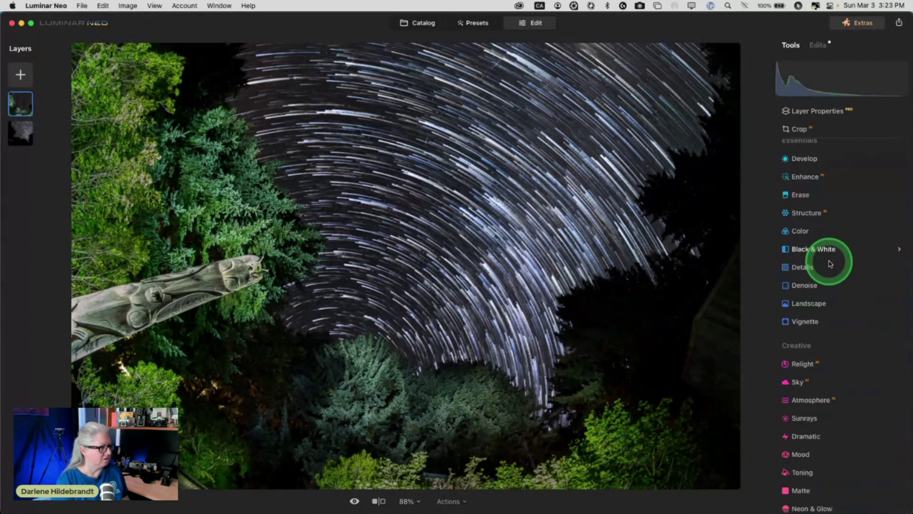
Darken the foreground edges with a Vignette Amount of -28, then collapse Vignette
{"action": "left_click", "coordinate": [815, 321]}
{"action": "left_click_drag", "start_coordinate": [840, 376], "coordinate": [818, 377]}
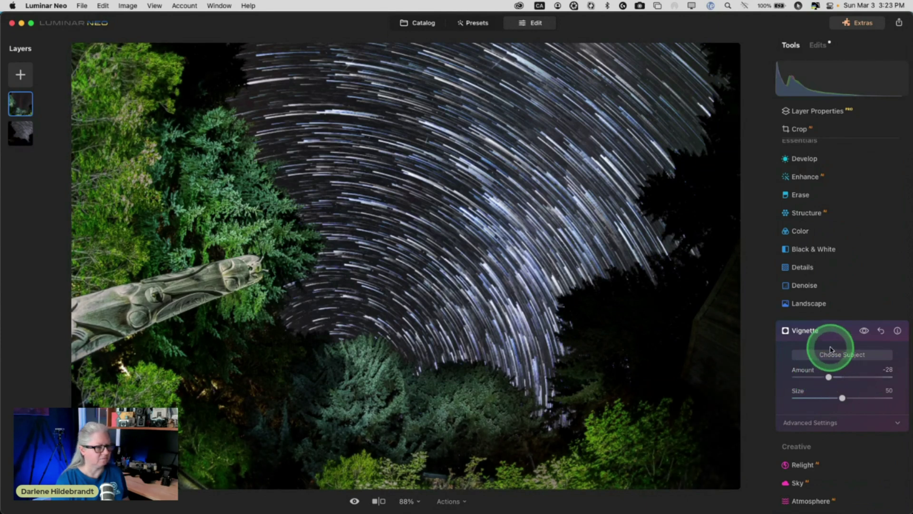
{"action": "left_click", "coordinate": [830, 329]}
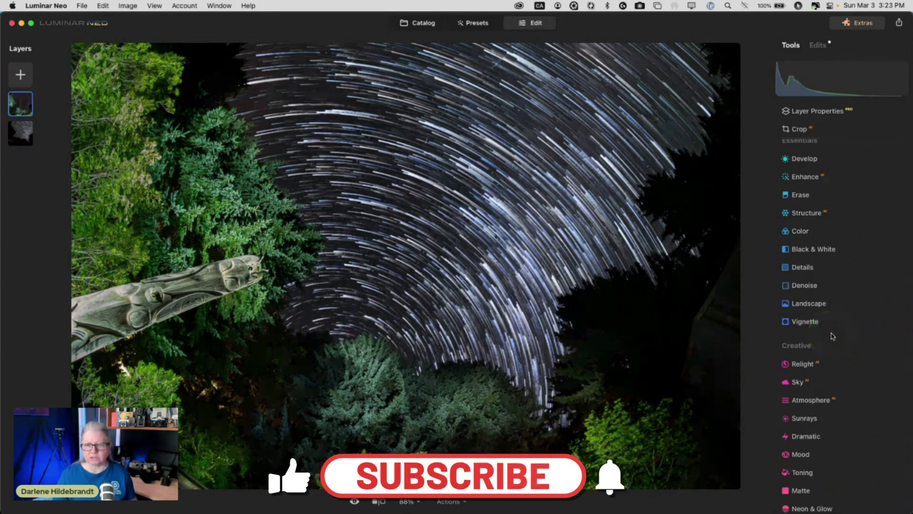
{"action": "left_click", "coordinate": [323, 171]}
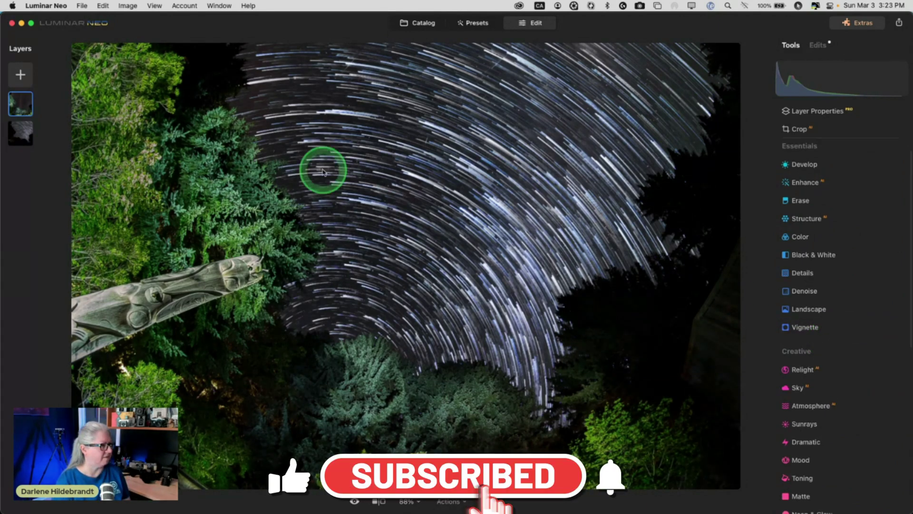
{"action": "left_click", "coordinate": [21, 75]}
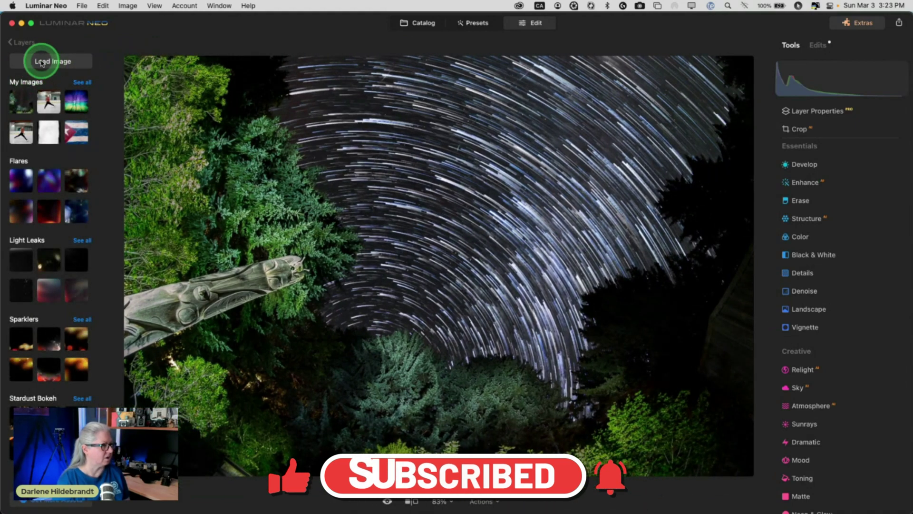
{"action": "left_click", "coordinate": [42, 62]}
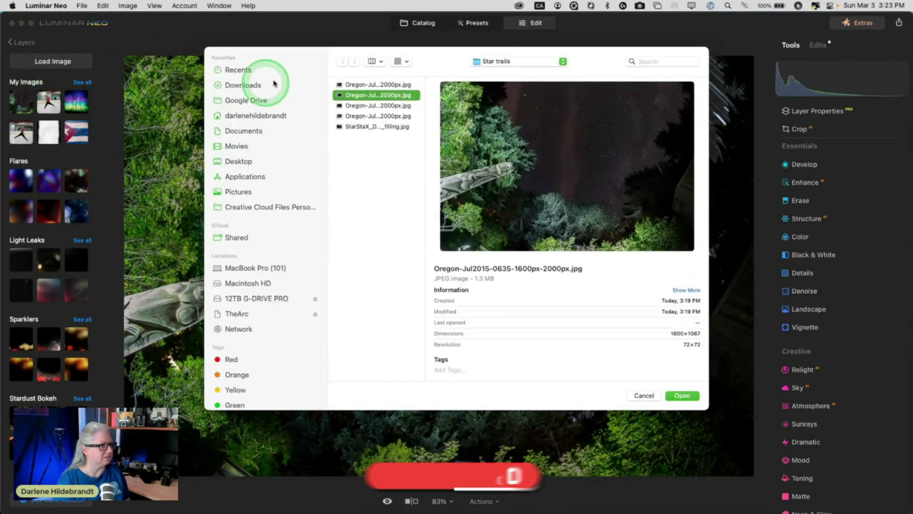
{"action": "left_click", "coordinate": [358, 85]}
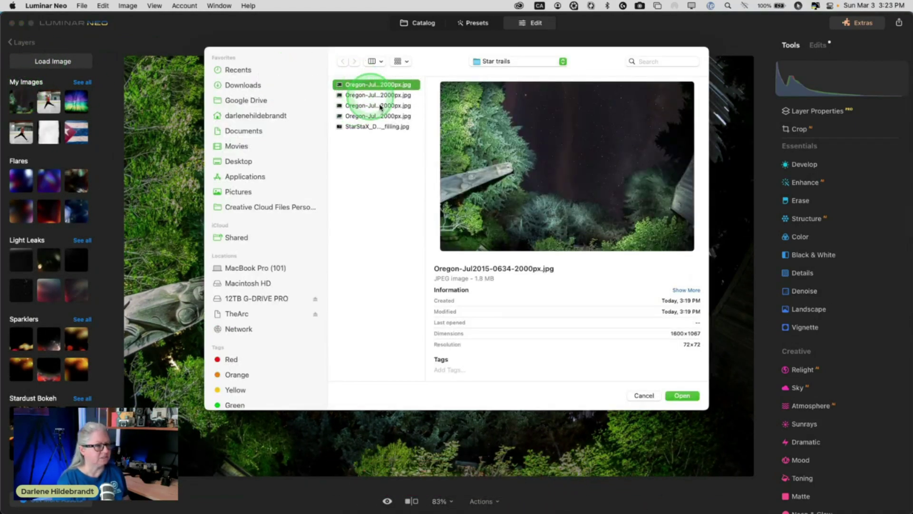
{"action": "left_click", "coordinate": [363, 106]}
{"action": "left_click", "coordinate": [364, 117]}
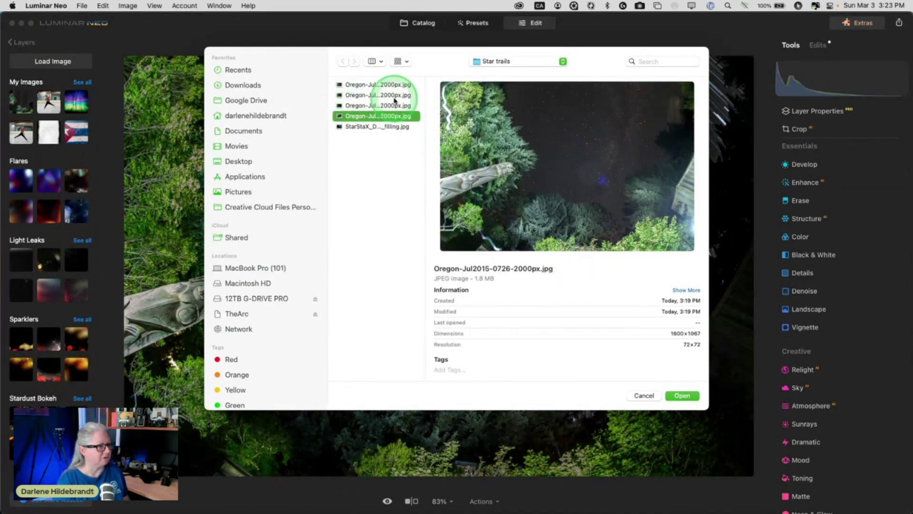
{"action": "left_click", "coordinate": [387, 85]}
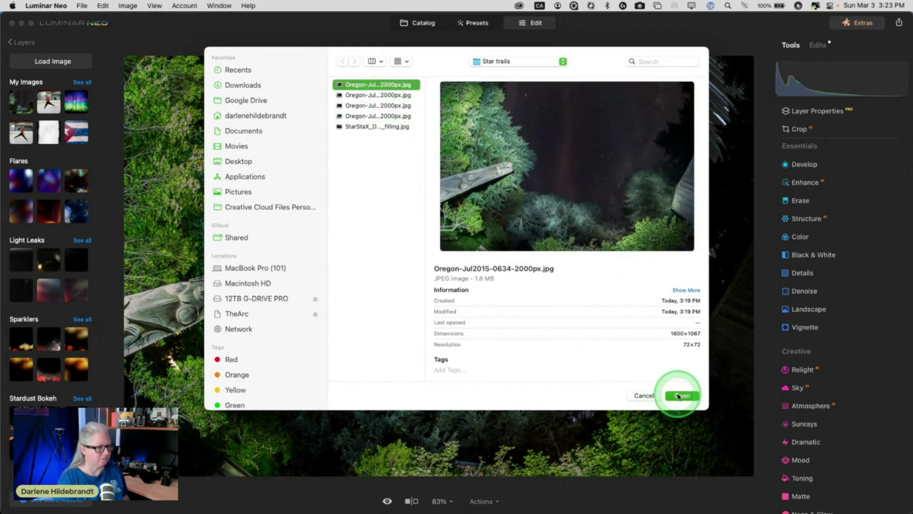
{"action": "left_click", "coordinate": [679, 396]}
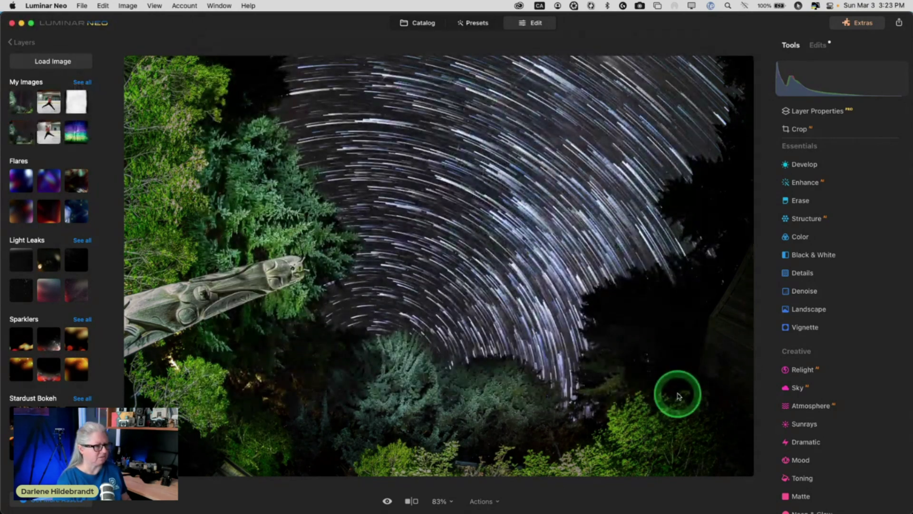
Add the Oregon frame as a layer blended with Lighten at about 49% opacity
{"action": "left_click", "coordinate": [20, 105]}
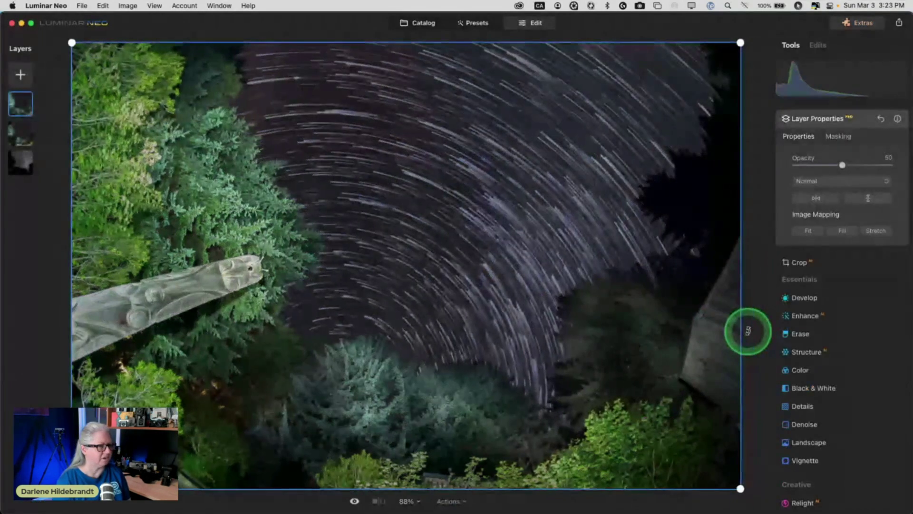
{"action": "left_click", "coordinate": [820, 182]}
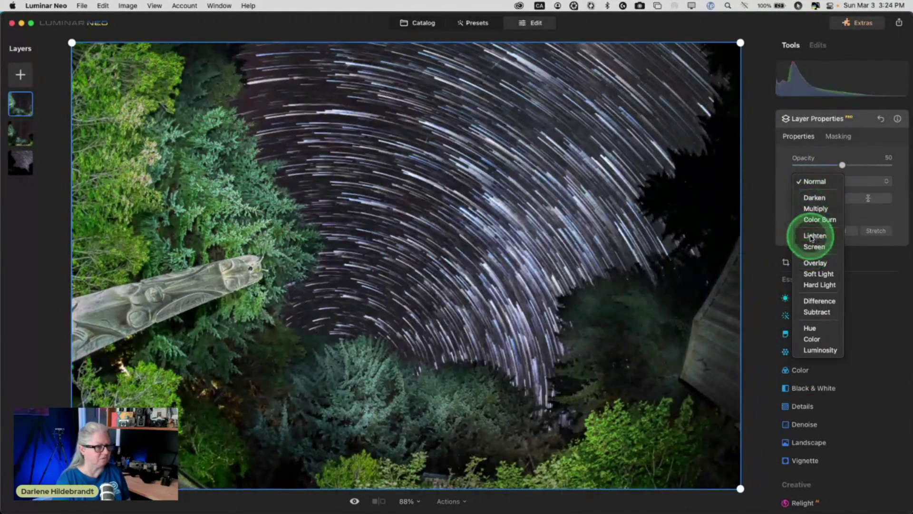
{"action": "left_click", "coordinate": [812, 237]}
{"action": "left_click_drag", "start_coordinate": [840, 165], "coordinate": [889, 165]}
{"action": "left_click_drag", "start_coordinate": [778, 163], "coordinate": [666, 157]}
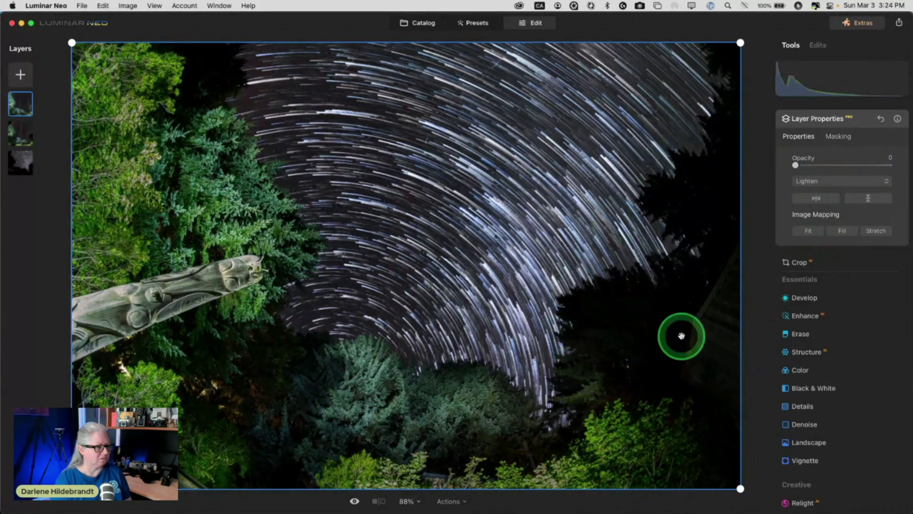
{"action": "left_click_drag", "start_coordinate": [794, 164], "coordinate": [849, 167]}
Brush-mask the layer over the lower-right trees at size 220, and raise opacity to 66
{"action": "left_click", "coordinate": [838, 137]}
{"action": "left_click", "coordinate": [801, 161]}
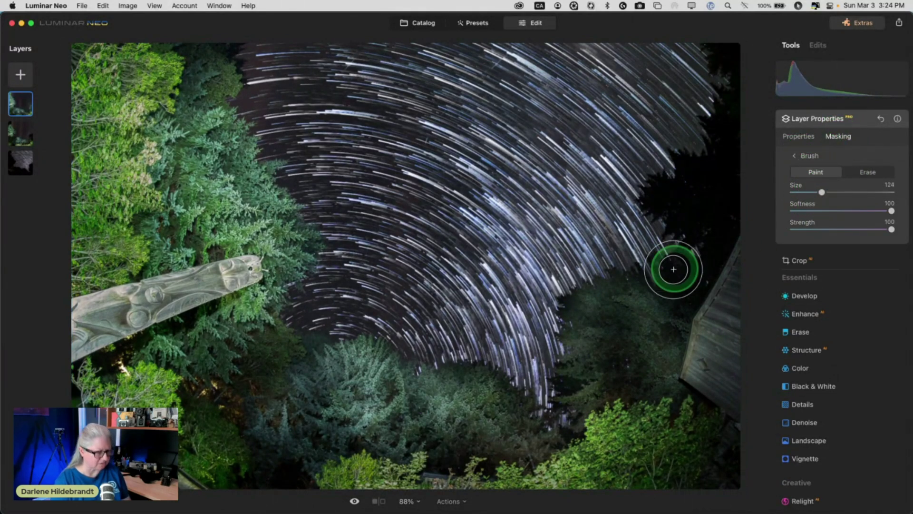
{"action": "key", "text": "bracketright"}
{"action": "key", "text": "bracketright"}
{"action": "key", "text": "bracketright"}
{"action": "key", "text": "bracketright"}
{"action": "mouse_move", "coordinate": [662, 295]}
{"action": "left_mouse_down"}
{"action": "mouse_move", "coordinate": [648, 331]}
{"action": "mouse_move", "coordinate": [678, 400]}
{"action": "mouse_move", "coordinate": [598, 433]}
{"action": "mouse_move", "coordinate": [700, 420]}
{"action": "mouse_move", "coordinate": [717, 300]}
{"action": "mouse_move", "coordinate": [717, 173]}
{"action": "mouse_move", "coordinate": [675, 219]}
{"action": "mouse_move", "coordinate": [728, 267]}
{"action": "mouse_move", "coordinate": [864, 227]}
{"action": "left_mouse_up"}
{"action": "left_click", "coordinate": [797, 137]}
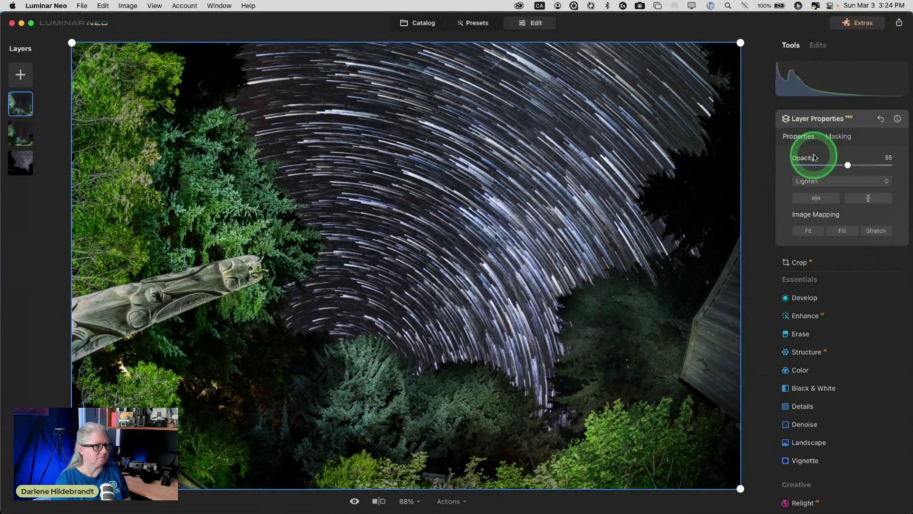
{"action": "mouse_move", "coordinate": [848, 167]}
{"action": "left_mouse_down"}
{"action": "mouse_move", "coordinate": [897, 163]}
{"action": "mouse_move", "coordinate": [847, 165]}
{"action": "mouse_move", "coordinate": [856, 165]}
{"action": "left_mouse_up"}
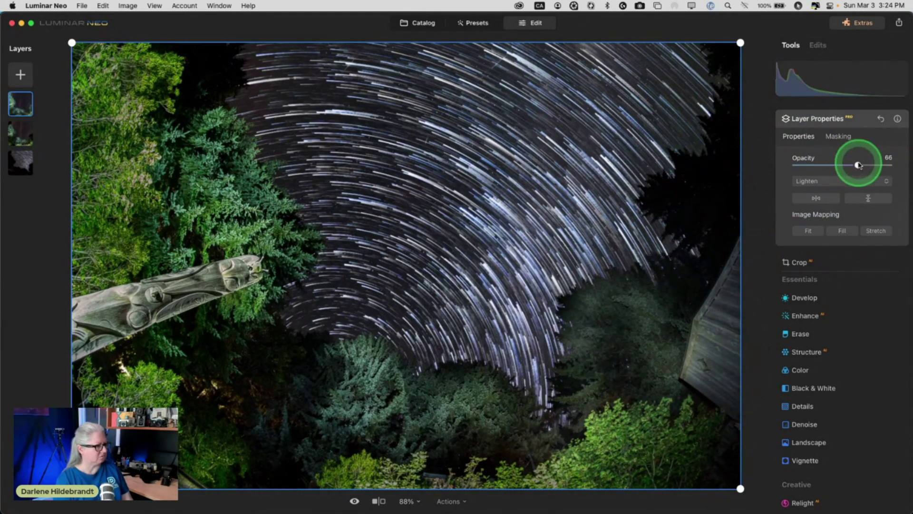
Paint more of the layer in at lower left, then erase part at Strength 48
{"action": "left_click", "coordinate": [837, 136]}
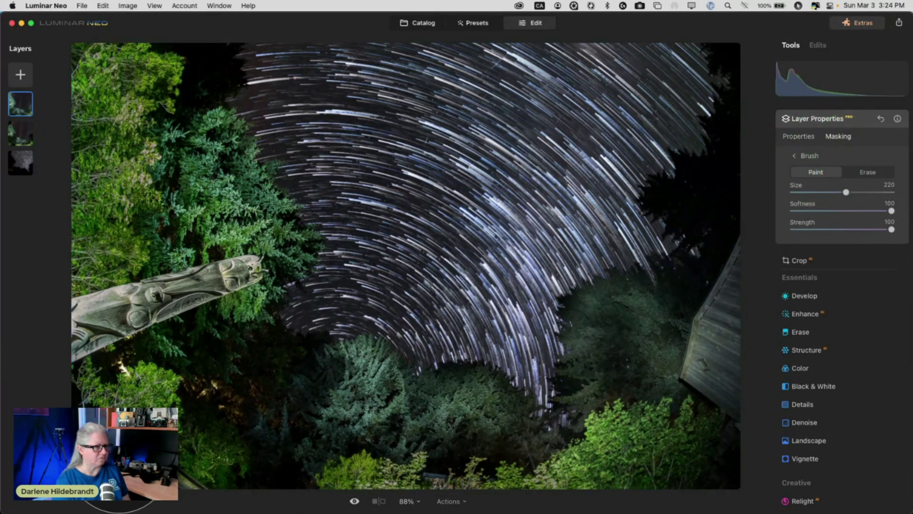
{"action": "left_click_drag", "start_coordinate": [119, 468], "coordinate": [2, 456]}
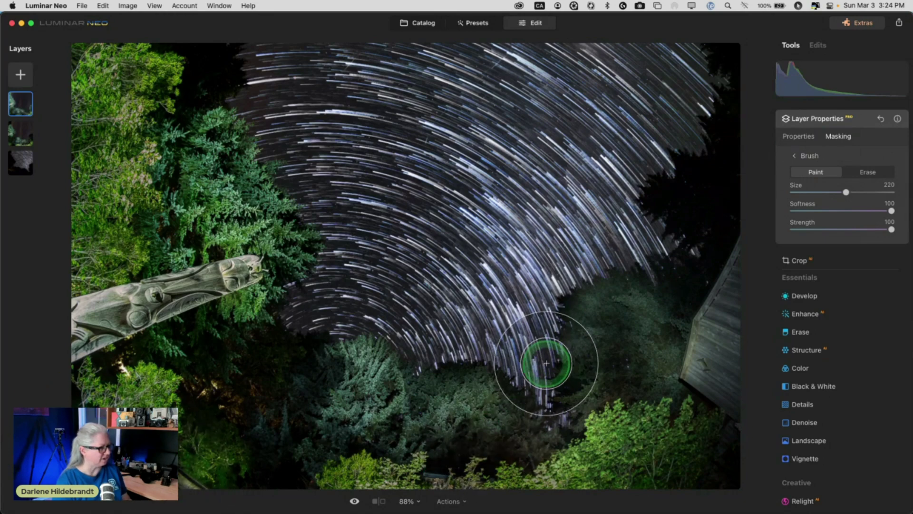
{"action": "left_click", "coordinate": [867, 171]}
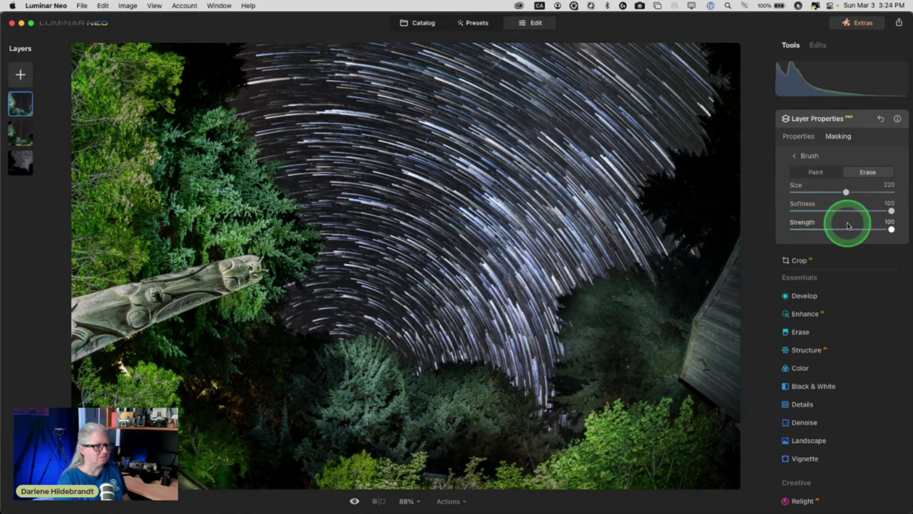
{"action": "left_click", "coordinate": [841, 230]}
{"action": "mouse_move", "coordinate": [3, 454]}
{"action": "left_mouse_down"}
{"action": "mouse_move", "coordinate": [171, 447]}
{"action": "mouse_move", "coordinate": [142, 452]}
{"action": "mouse_move", "coordinate": [3, 426]}
{"action": "left_mouse_up"}
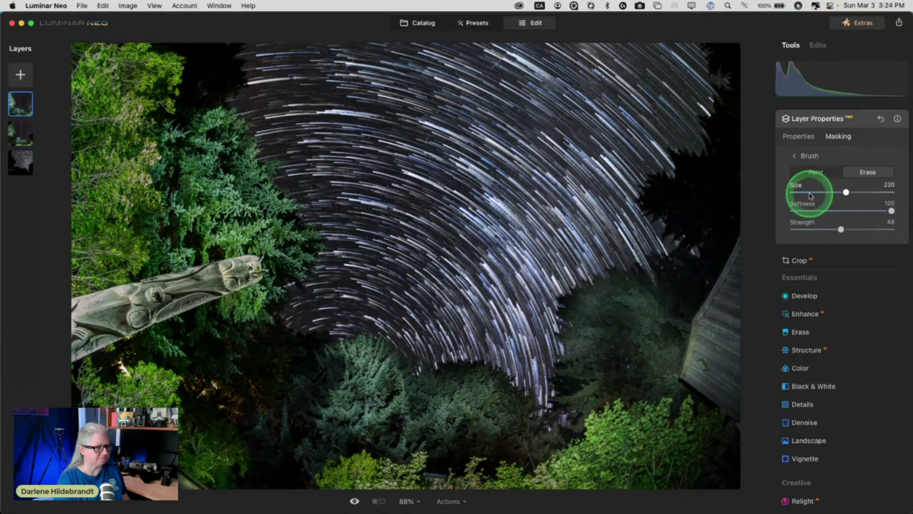
Softly paint the layer into the lower-left, top-left and upper-right trees
{"action": "left_click", "coordinate": [815, 172]}
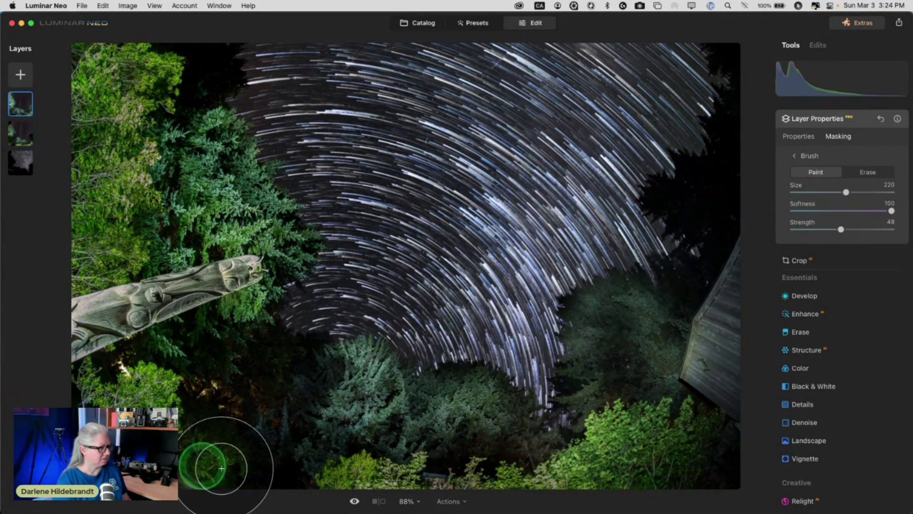
{"action": "mouse_move", "coordinate": [265, 464]}
{"action": "left_mouse_down"}
{"action": "mouse_move", "coordinate": [272, 422]}
{"action": "mouse_move", "coordinate": [228, 377]}
{"action": "mouse_move", "coordinate": [479, 458]}
{"action": "left_mouse_up"}
{"action": "left_click_drag", "start_coordinate": [271, 474], "coordinate": [146, 386]}
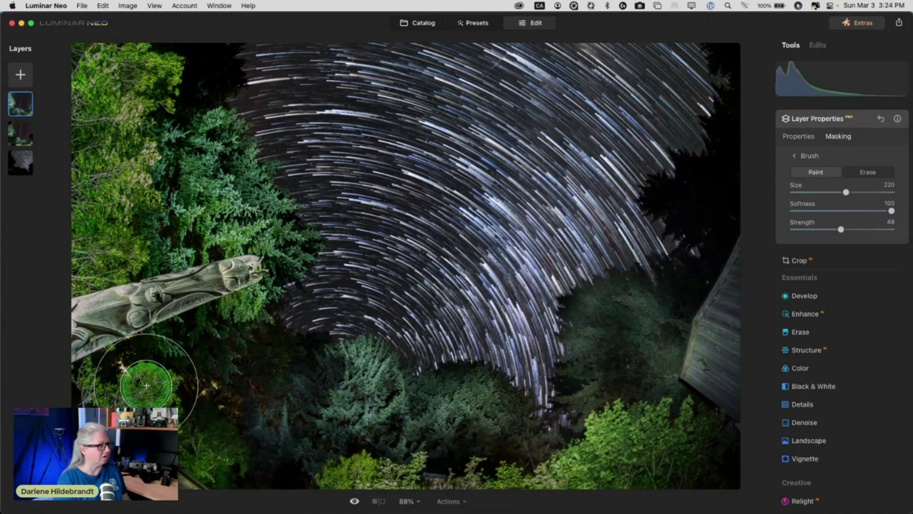
{"action": "left_click_drag", "start_coordinate": [173, 61], "coordinate": [202, 64]}
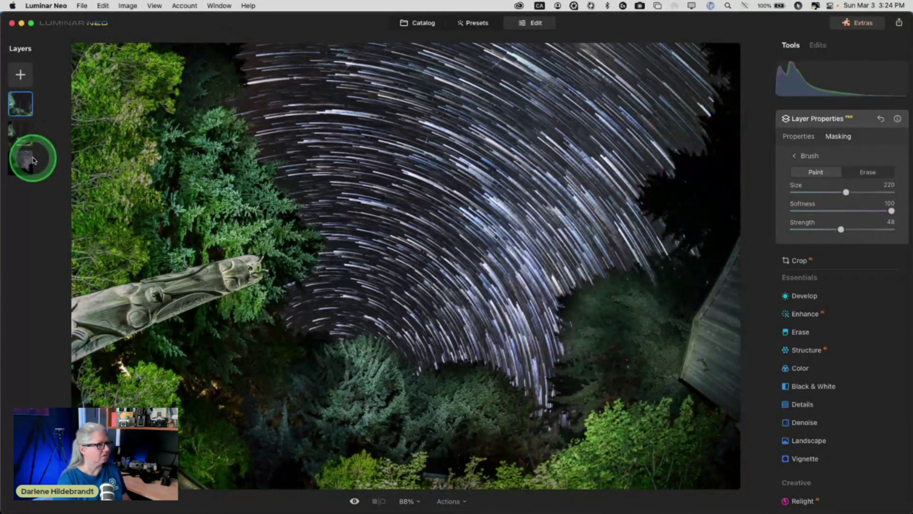
{"action": "left_click_drag", "start_coordinate": [434, 434], "coordinate": [294, 451]}
{"action": "mouse_move", "coordinate": [673, 151]}
{"action": "left_mouse_down"}
{"action": "mouse_move", "coordinate": [721, 148]}
{"action": "mouse_move", "coordinate": [735, 112]}
{"action": "mouse_move", "coordinate": [752, 124]}
{"action": "left_mouse_up"}
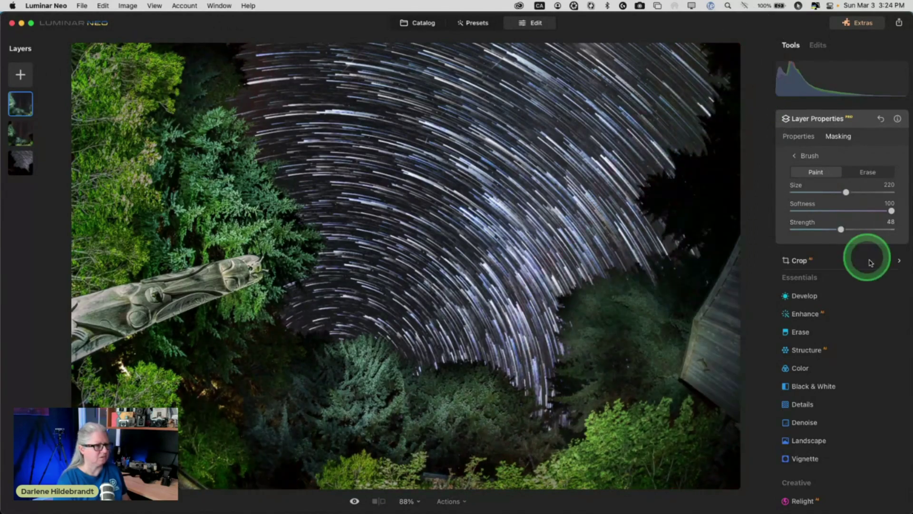
Collapse Layer Properties to show the full Tools list, keeping the Lighten layer at 66%
{"action": "left_click", "coordinate": [805, 139]}
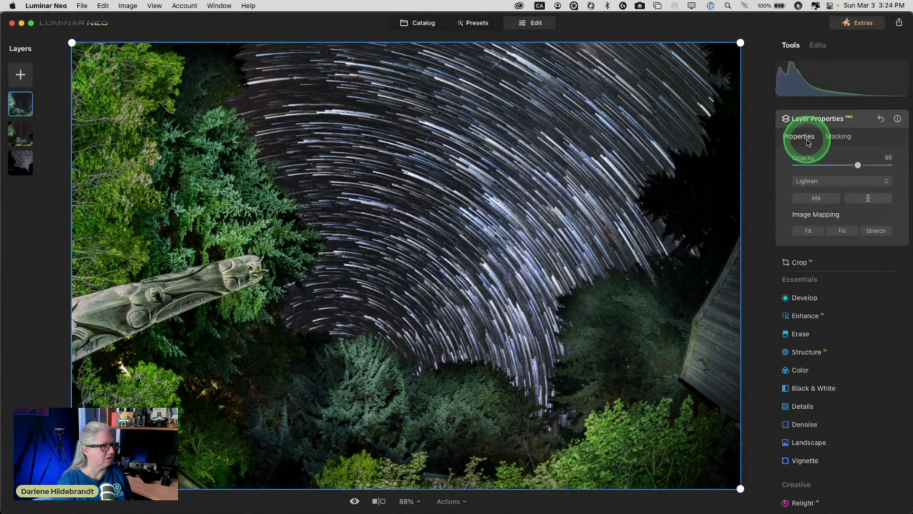
{"action": "left_click", "coordinate": [857, 118]}
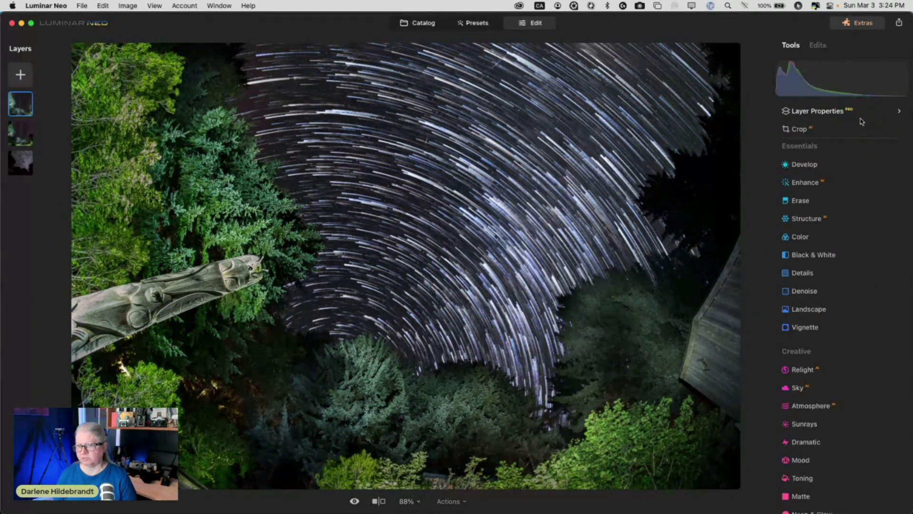